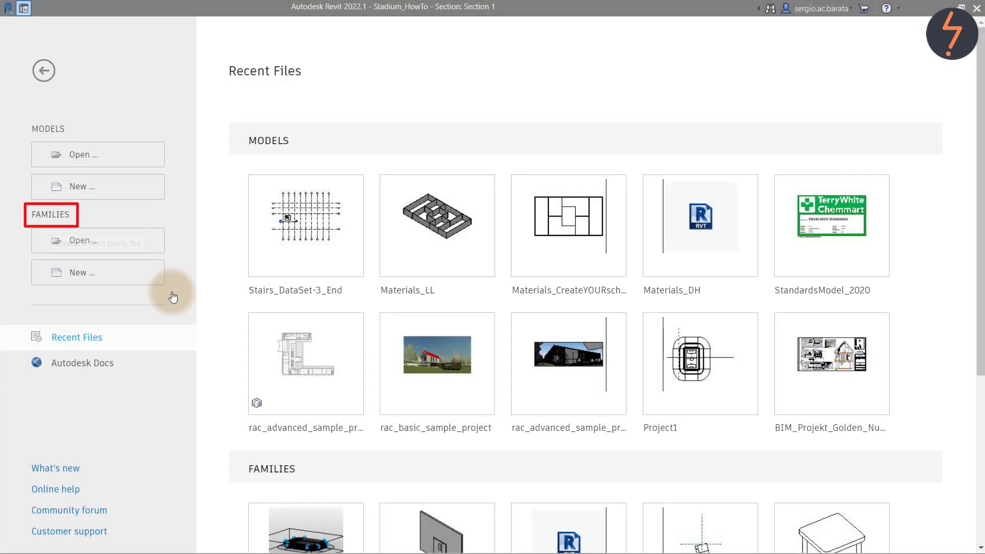
# - Create a new family from the Metric Mass.rft template in the Conceptual Mass folder
pyautogui.click(152, 275)
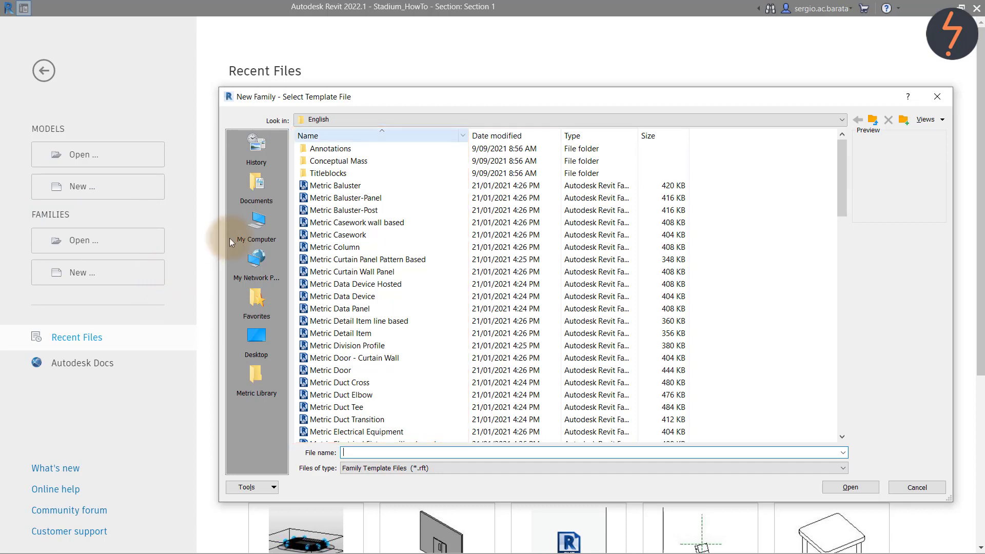
pyautogui.click(376, 161)
pyautogui.doubleClick(376, 160)
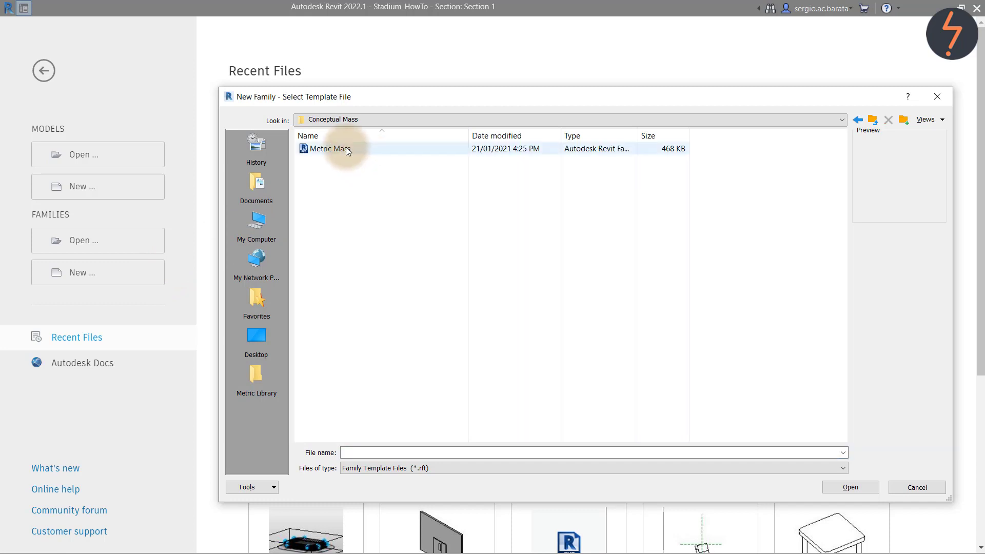
pyautogui.click(345, 147)
pyautogui.click(857, 487)
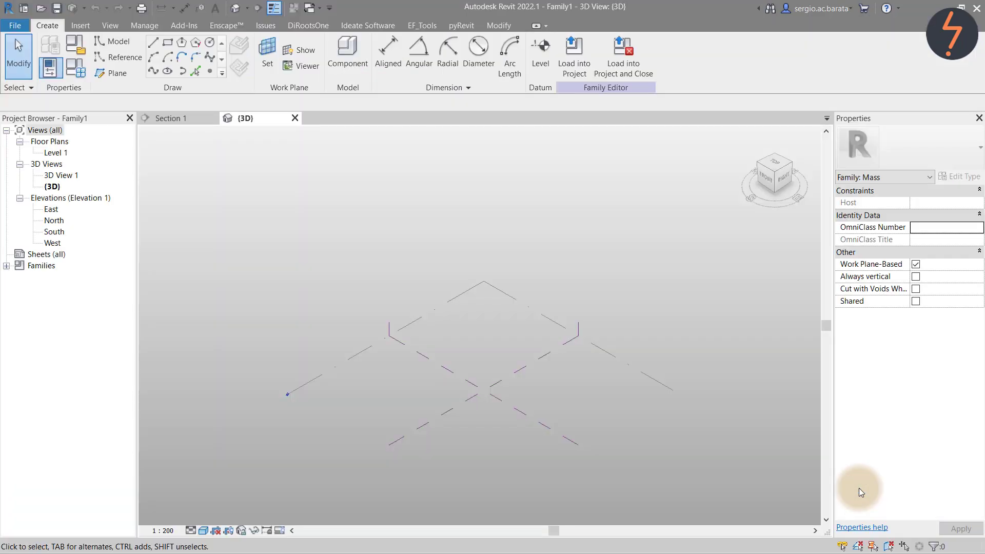
# - In the Level 1 plan, copy the center front/back reference plane 23000 upward
pyautogui.doubleClick(59, 152)
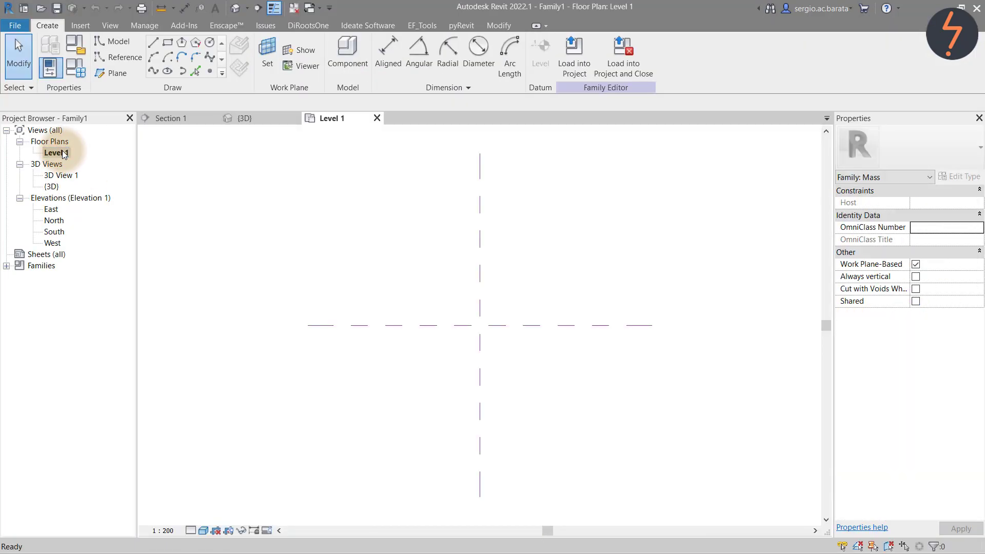
pyautogui.click(409, 325)
pyautogui.press('c')
pyautogui.press('o')
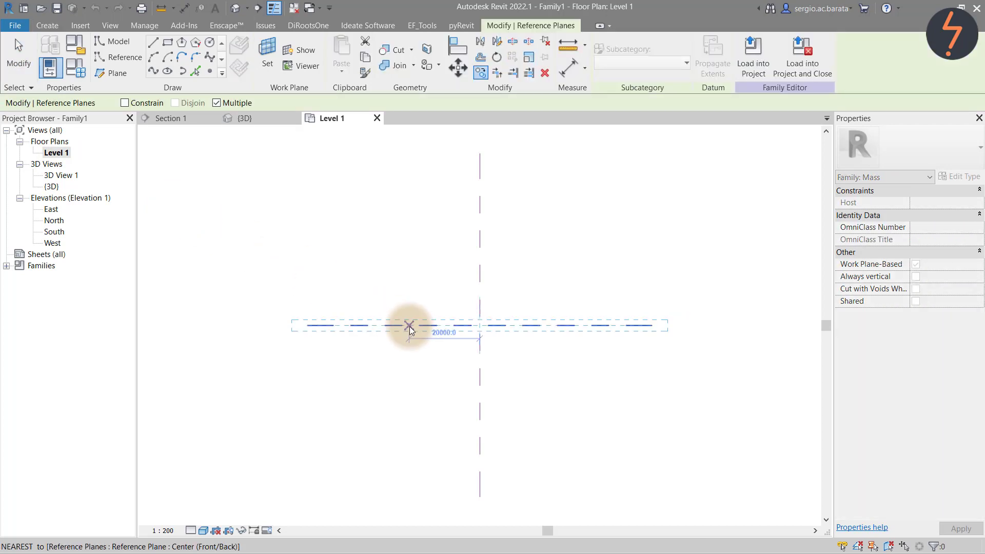
pyautogui.click(409, 325)
pyautogui.click(411, 242)
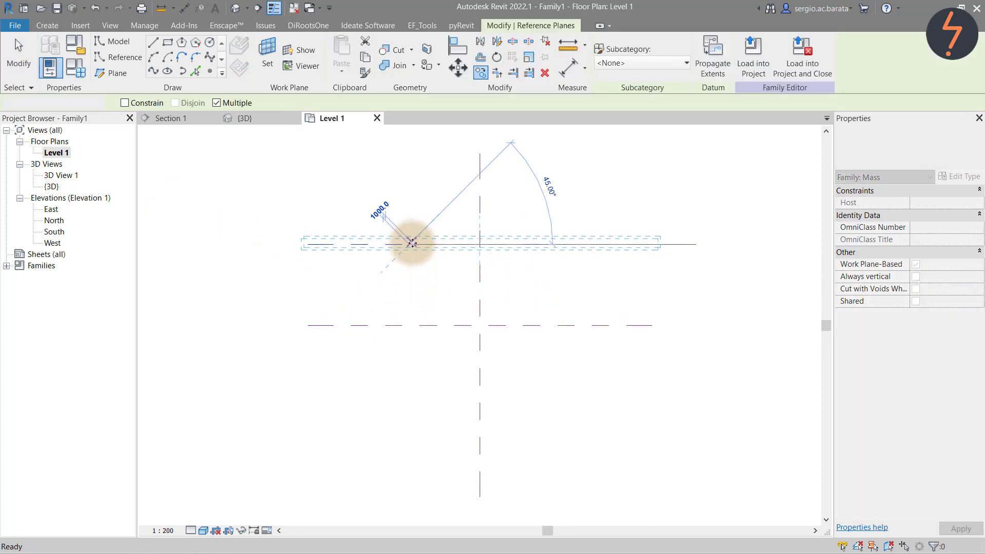
pyautogui.press('Escape')
pyautogui.click(438, 247)
pyautogui.click(340, 288)
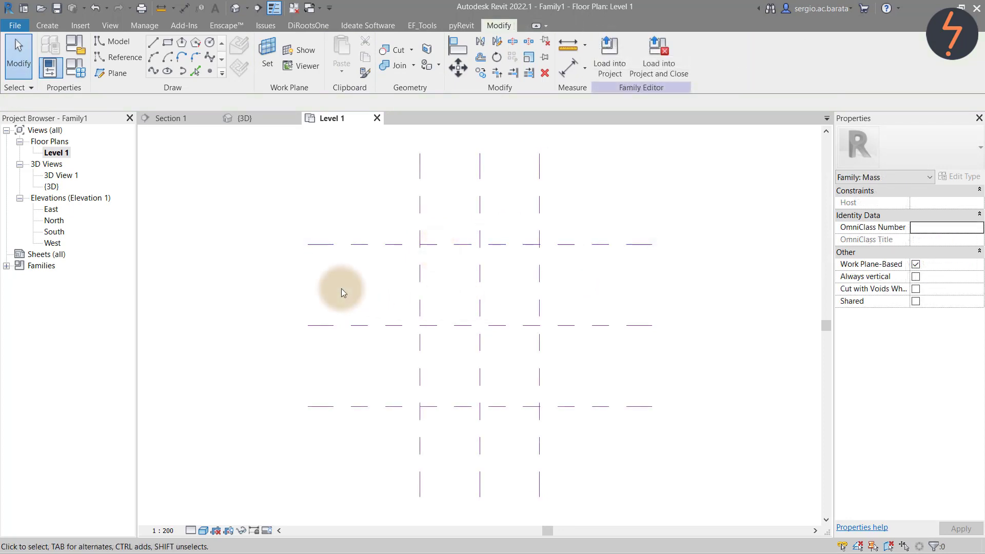
# - Add an aligned dimension string across the top, center and bottom reference planes for EQ spacing
pyautogui.press('d')
pyautogui.press('i')
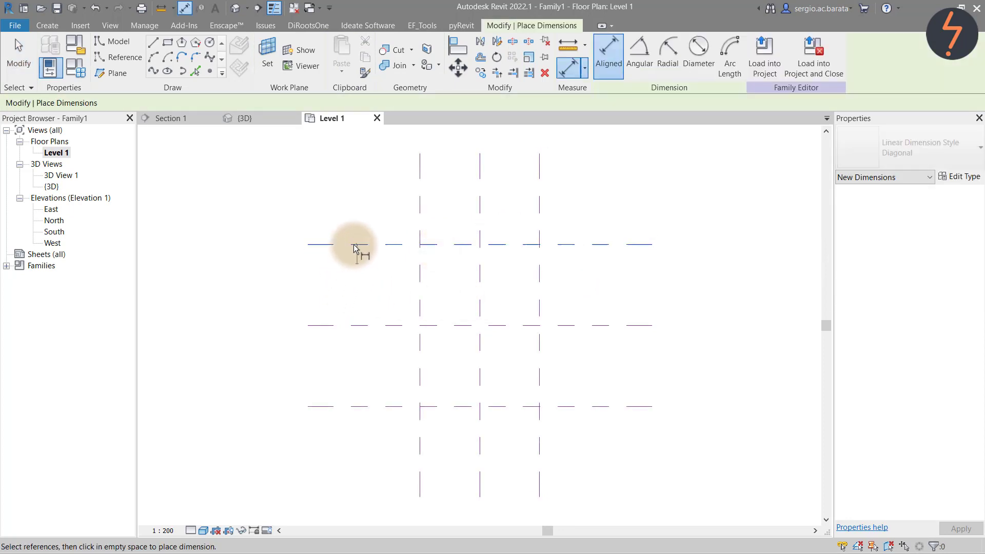
pyautogui.click(356, 245)
pyautogui.click(361, 325)
pyautogui.click(357, 407)
pyautogui.click(286, 371)
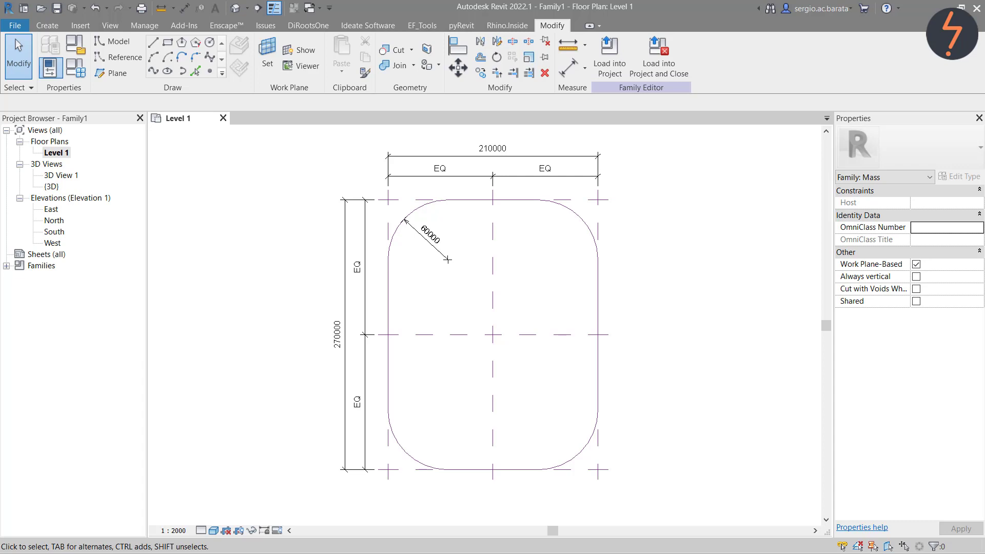
# - Name the left and right reference planes LEFT and RIGHT
pyautogui.click(387, 216)
pyautogui.click(934, 228)
pyautogui.write('LEFT')
pyautogui.click(694, 244)
pyautogui.click(598, 216)
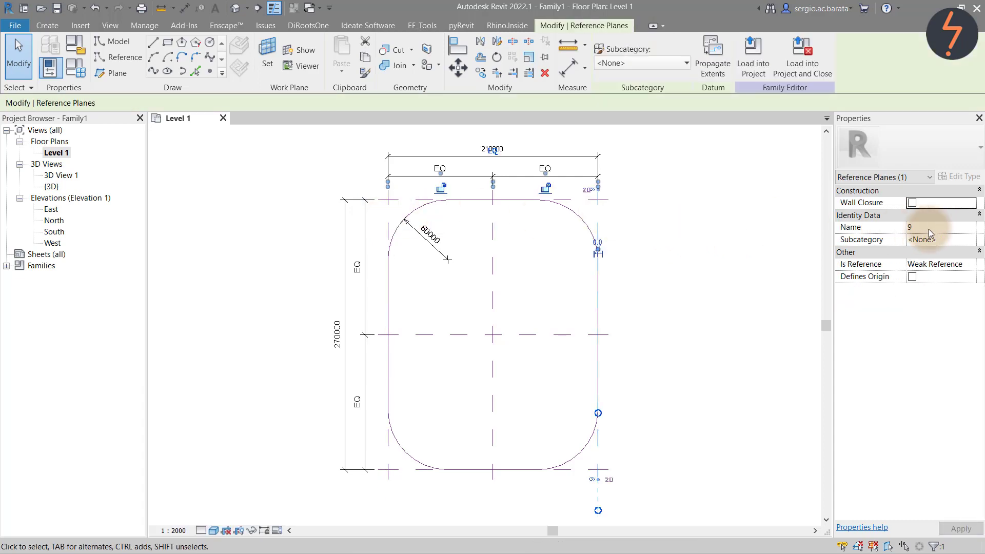
pyautogui.click(929, 229)
pyautogui.press('BackSpace')
pyautogui.write('RIGHT')
pyautogui.click(620, 213)
# - Name the top and bottom reference planes BACK and FRONT
pyautogui.click(602, 200)
pyautogui.click(929, 229)
pyautogui.press('BackSpace')
pyautogui.write('BACK')
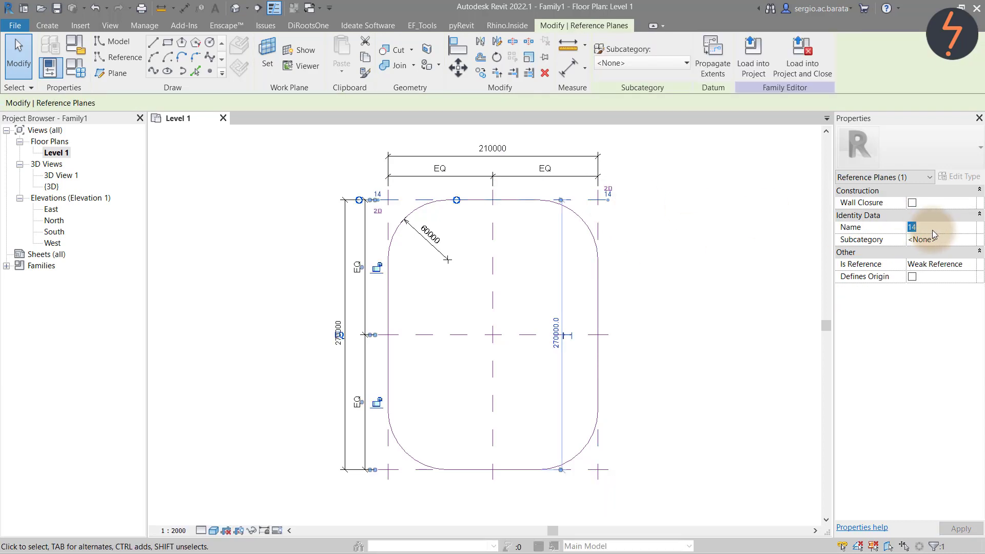
pyautogui.click(757, 343)
pyautogui.click(611, 469)
pyautogui.click(928, 228)
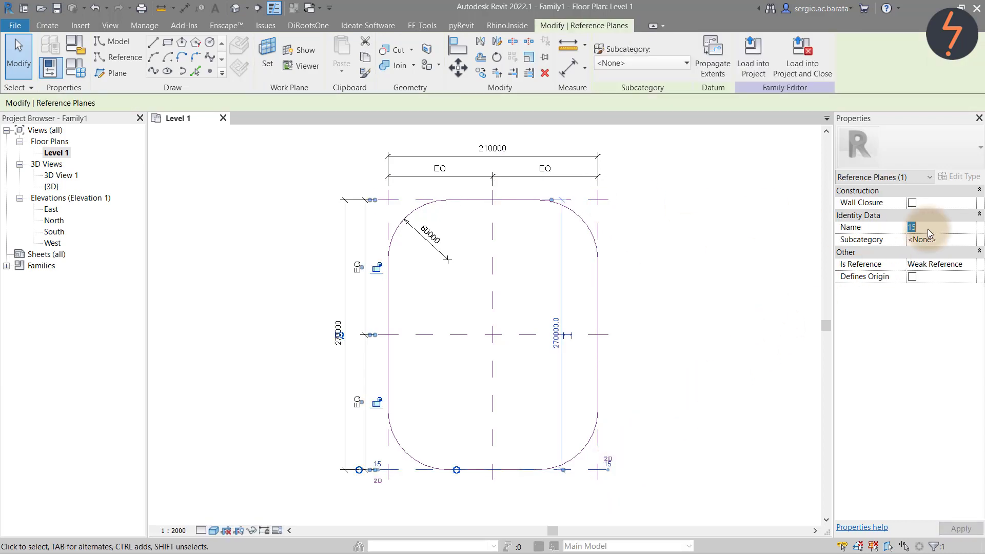
pyautogui.press('BackSpace')
pyautogui.write('FRONT')
pyautogui.click(699, 303)
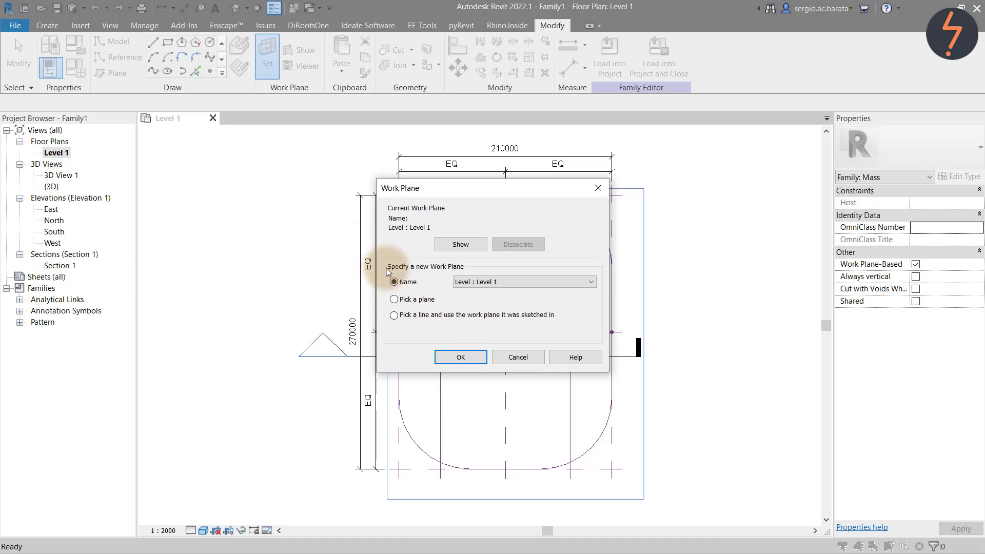
# - Make the Center (Front/Back) reference plane the work plane and open Section: Section 1
pyautogui.click(425, 301)
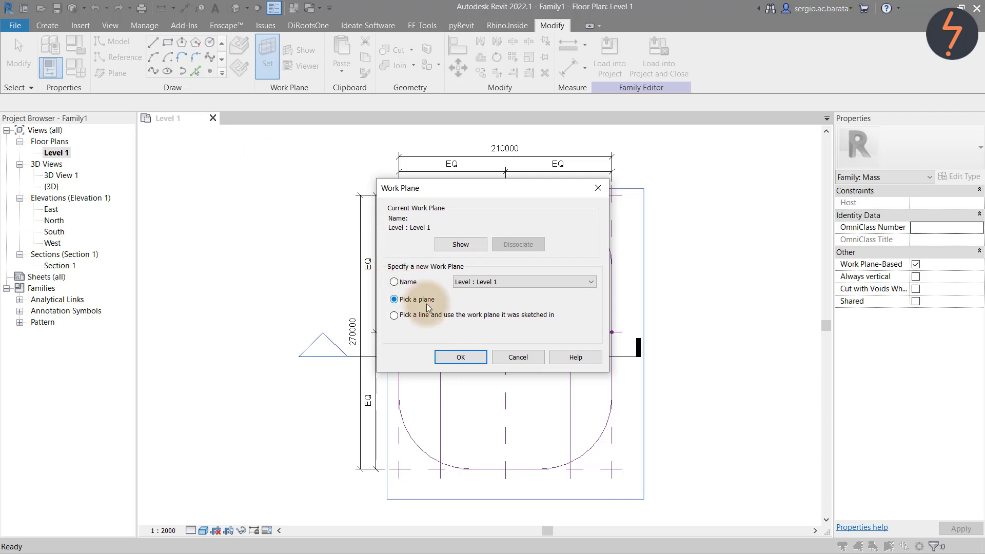
pyautogui.click(469, 359)
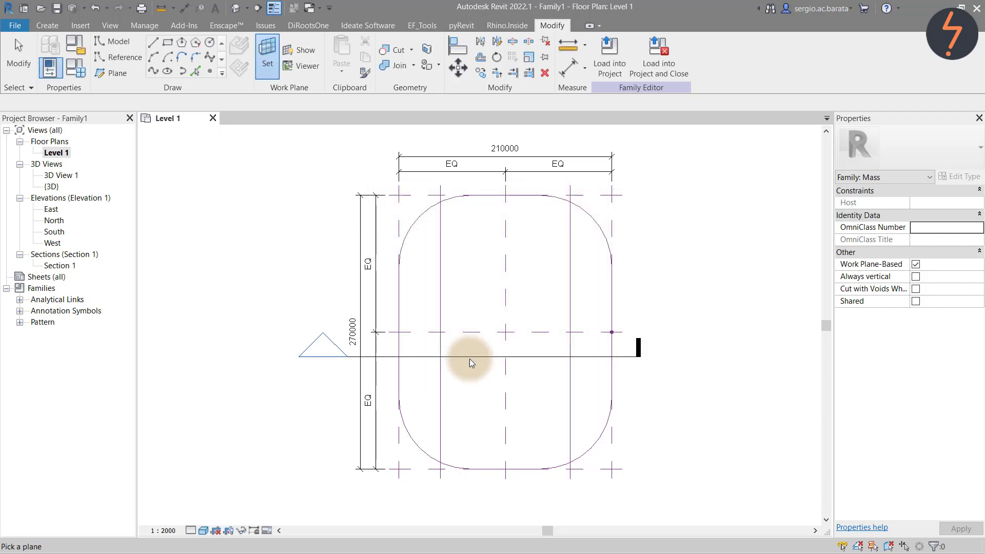
pyautogui.click(472, 333)
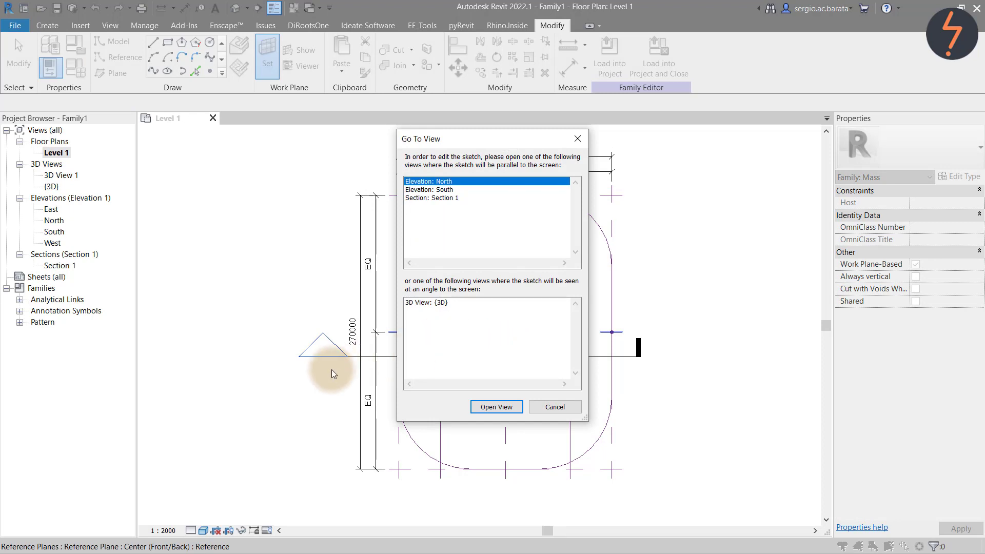
pyautogui.click(453, 199)
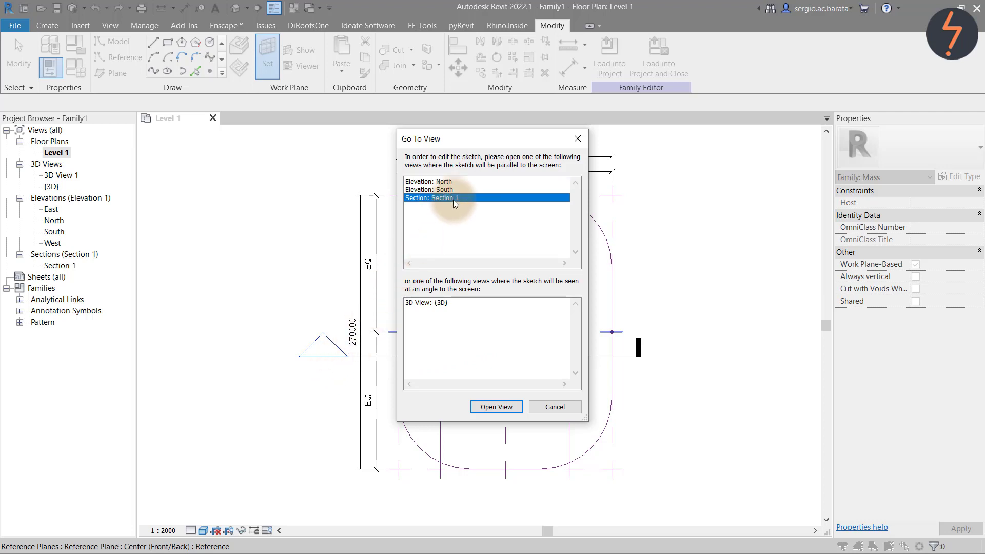
pyautogui.click(495, 405)
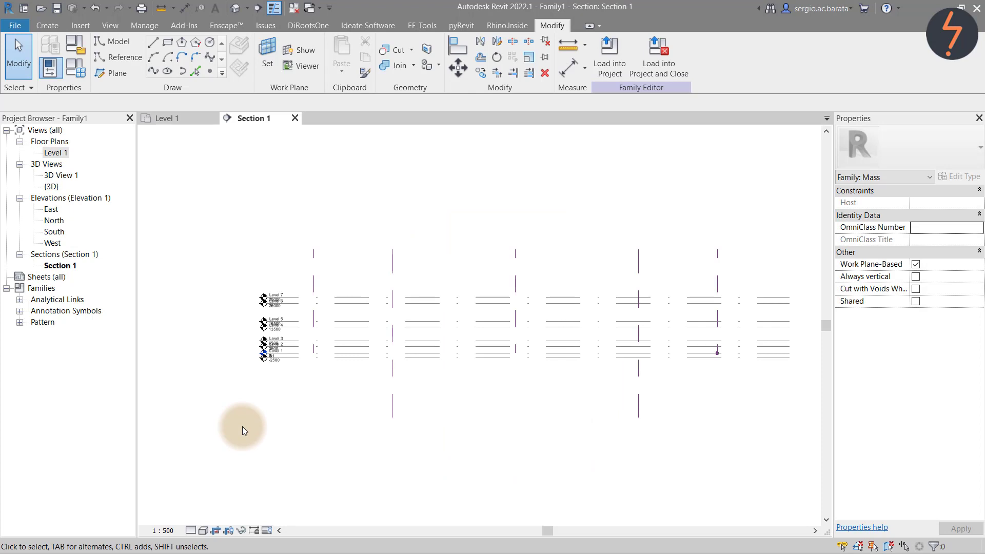
# - Import Stadium - Section_A.dwg into the Section 1 view with Import CAD
pyautogui.click(315, 267)
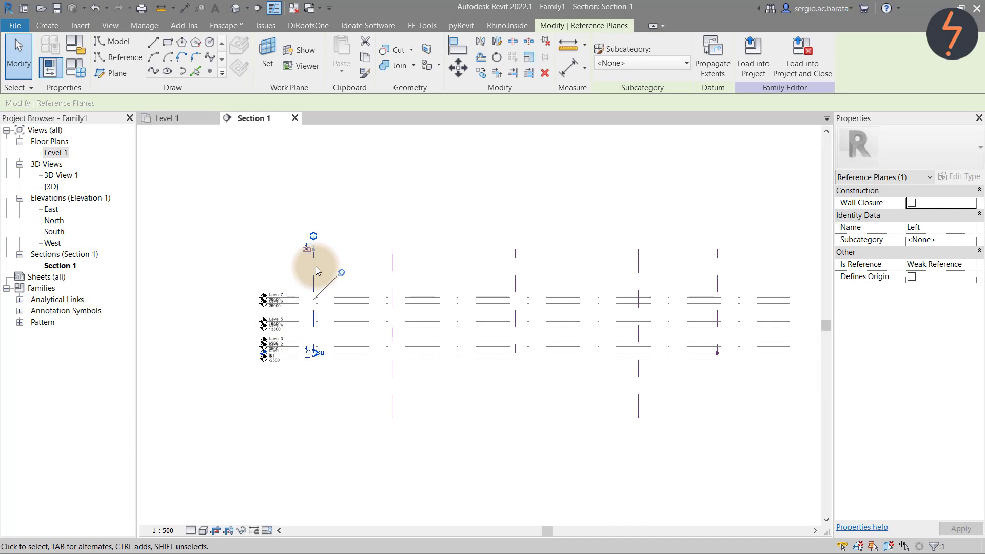
pyautogui.press('Escape')
pyautogui.click(80, 26)
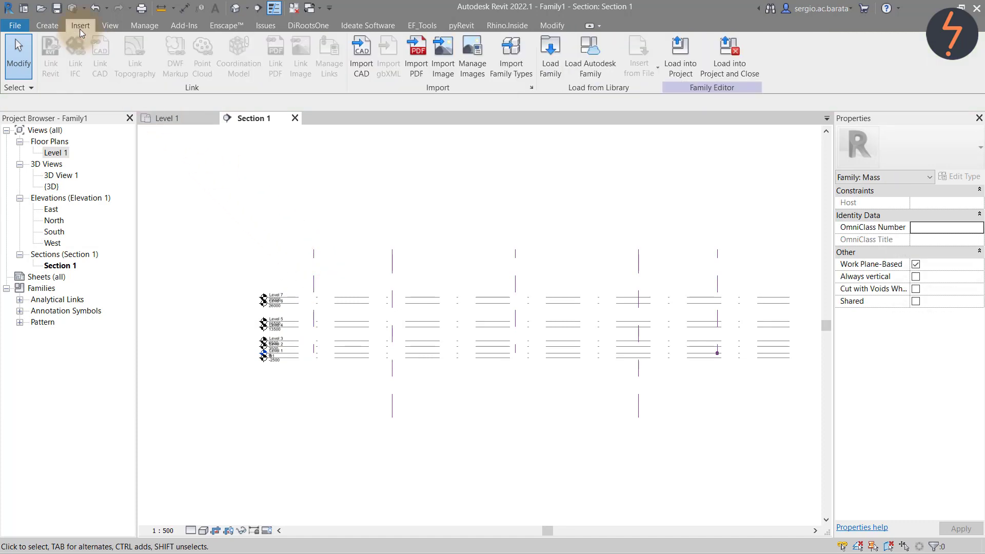
pyautogui.click(361, 56)
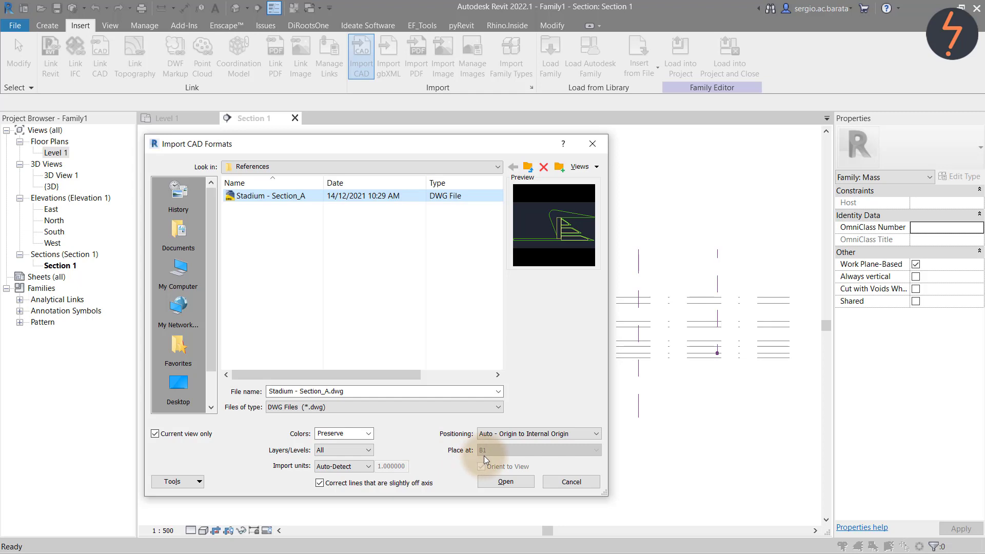
pyautogui.click(510, 481)
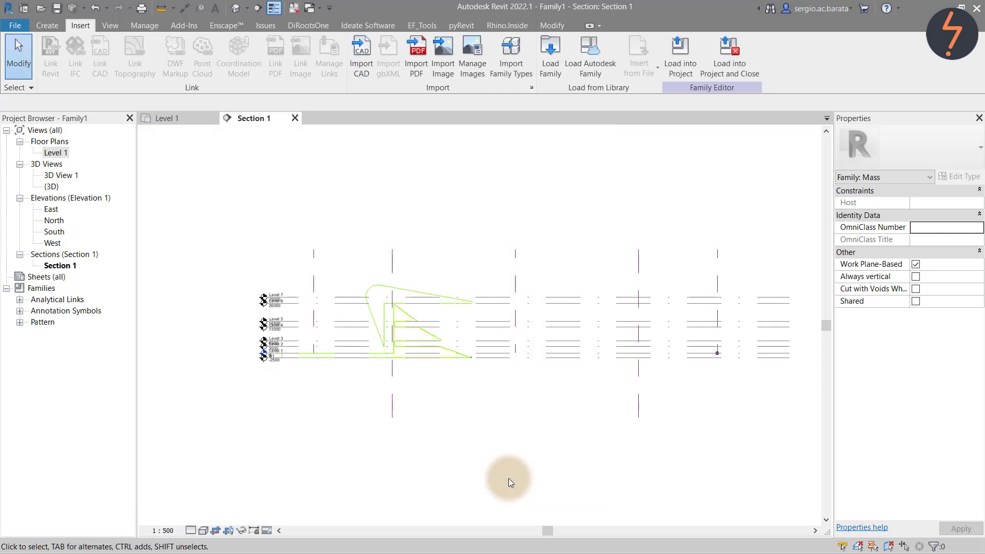
# - Move the imported section from its Level 7 intersection onto the Left reference plane
pyautogui.rightClick(198, 232)
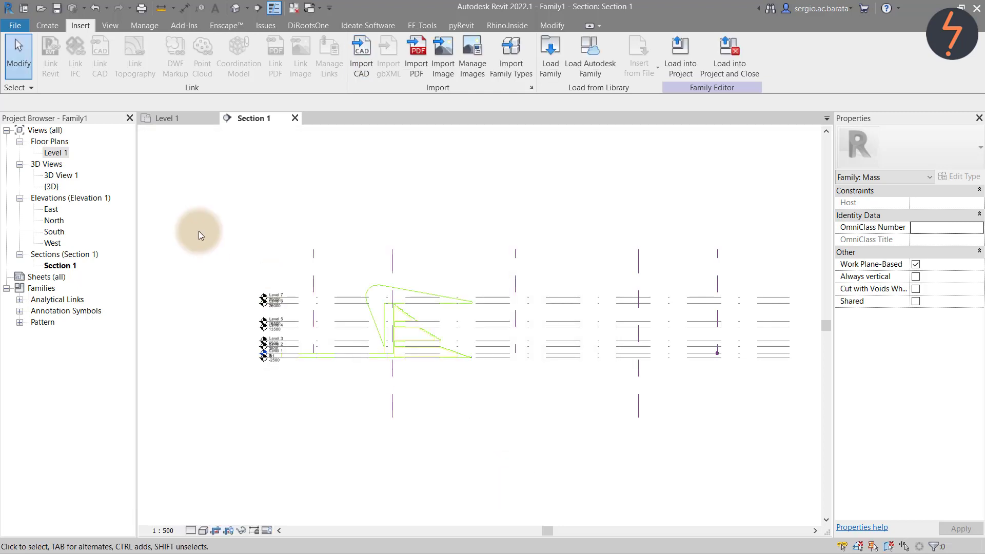
pyautogui.click(236, 315)
pyautogui.moveTo(226, 207); pyautogui.dragTo(523, 377)
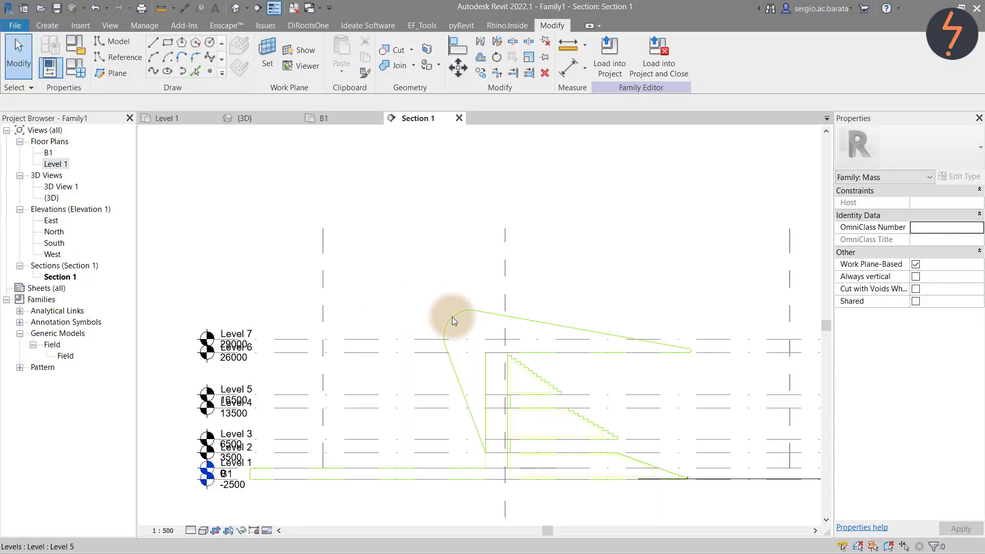
pyautogui.click(454, 322)
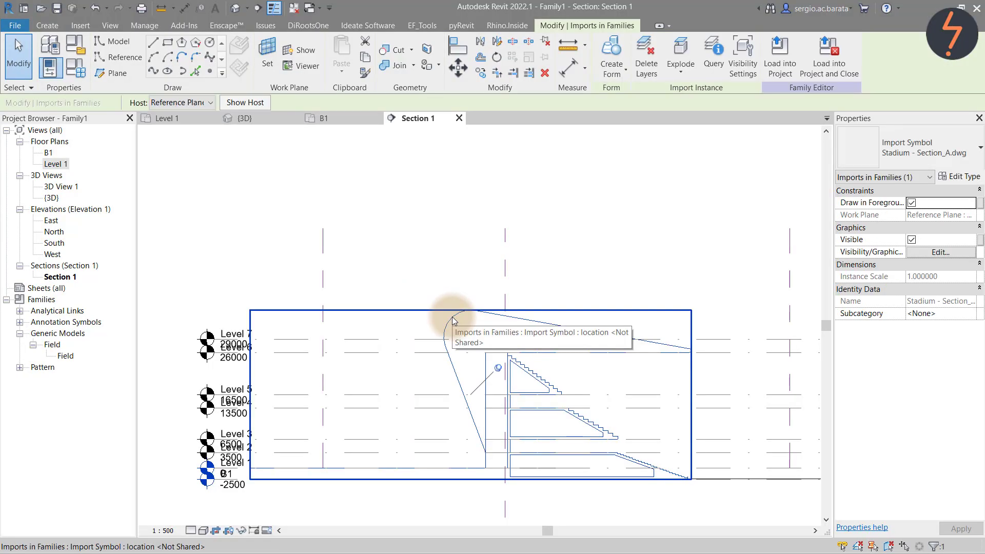
pyautogui.click(459, 283)
pyautogui.click(452, 314)
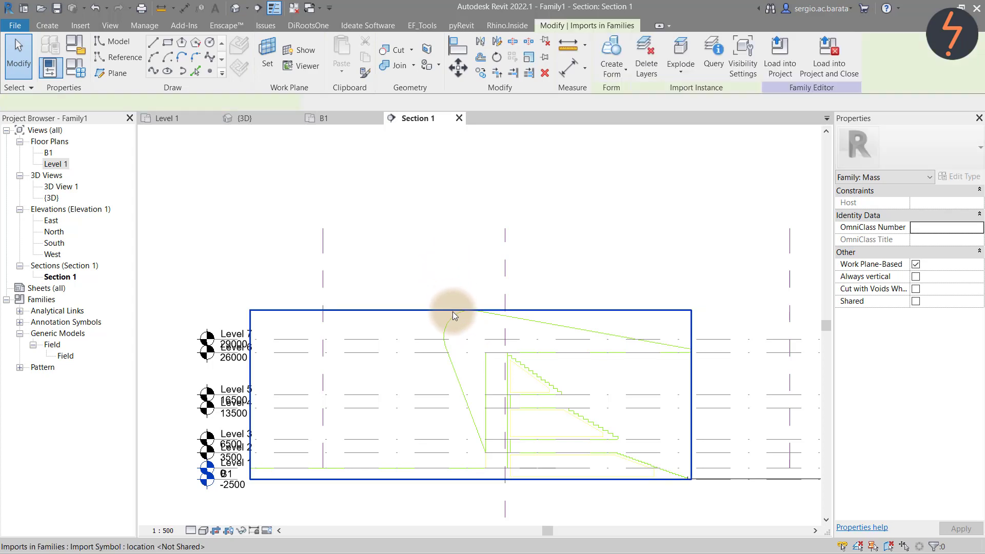
pyautogui.press('m')
pyautogui.press('v')
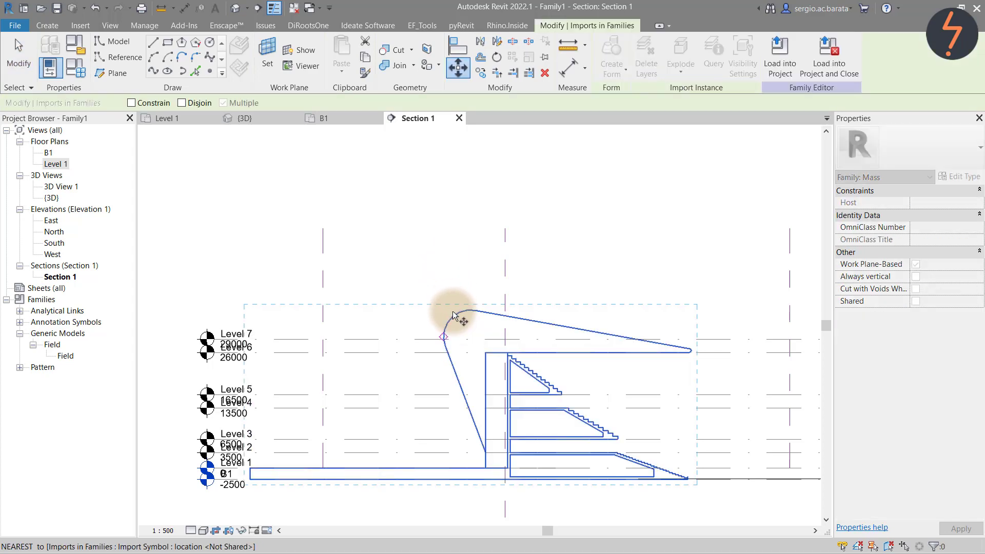
pyautogui.click(443, 338)
pyautogui.click(325, 339)
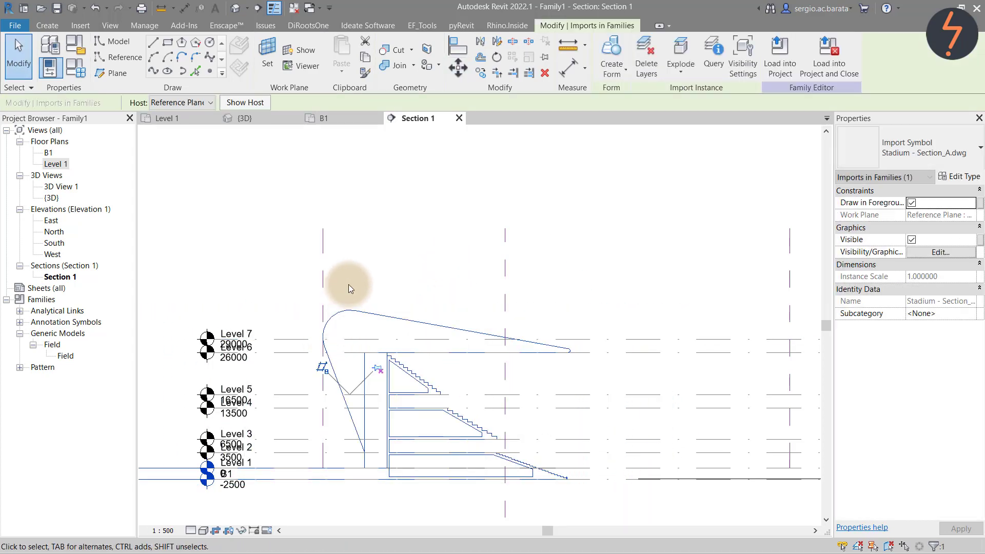
pyautogui.click(324, 282)
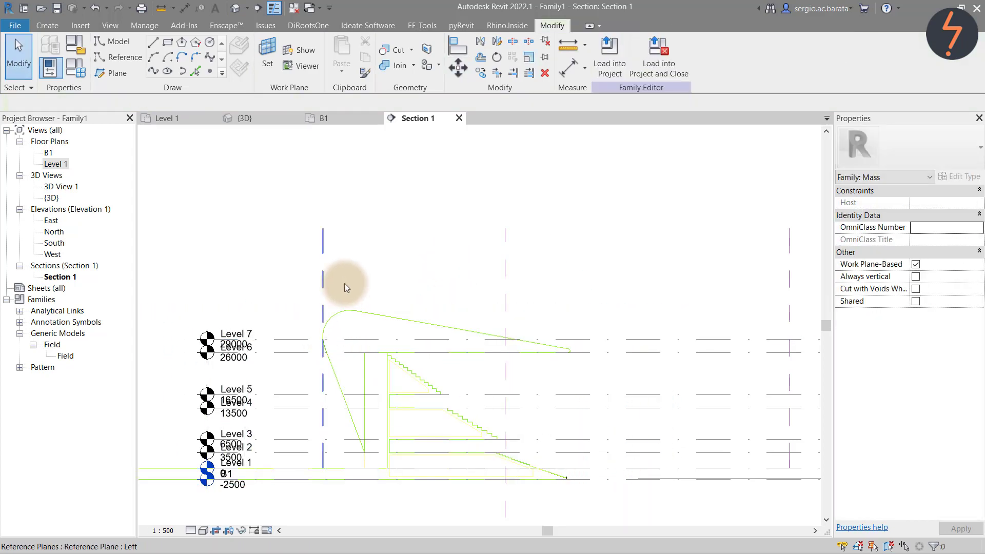
pyautogui.click(373, 267)
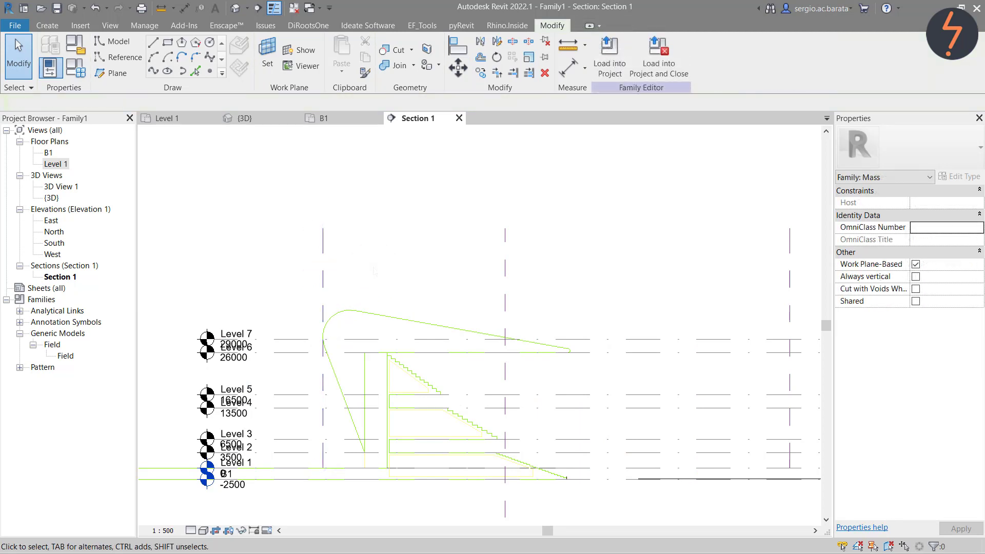
# - Trace the imported stadium profile chain as model lines on the Center (Front/Back) plane
pyautogui.hotkey('ctrl', 'z')
pyautogui.click(243, 155)
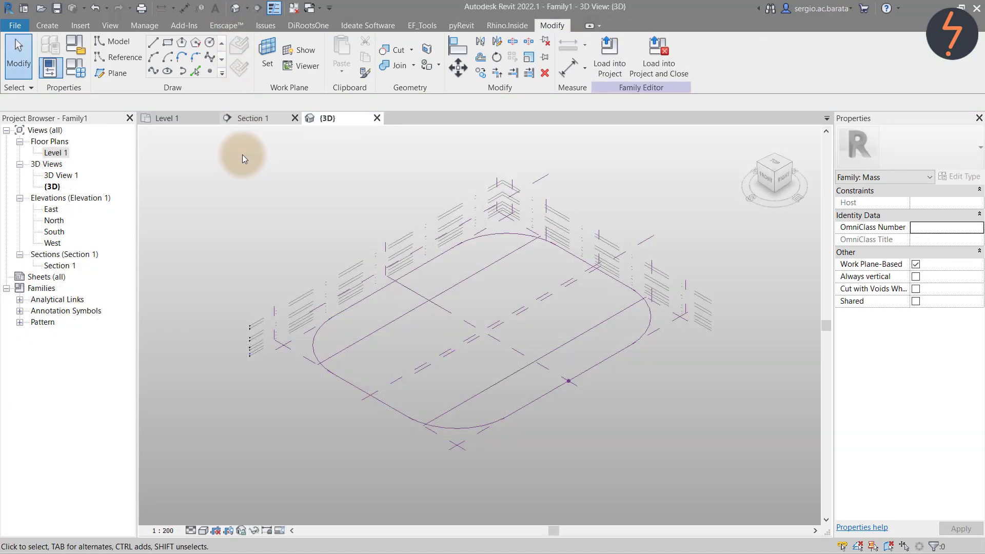
pyautogui.click(377, 118)
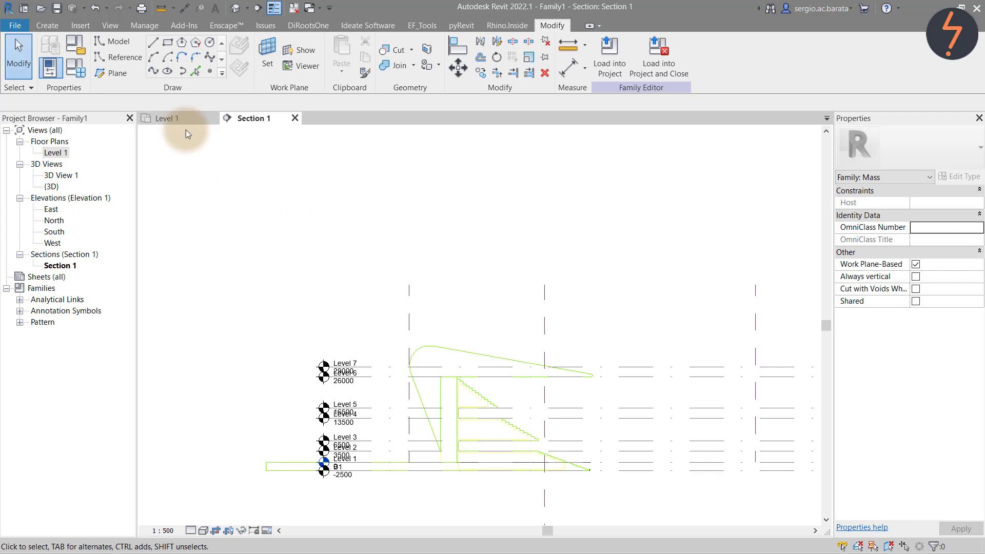
pyautogui.click(115, 42)
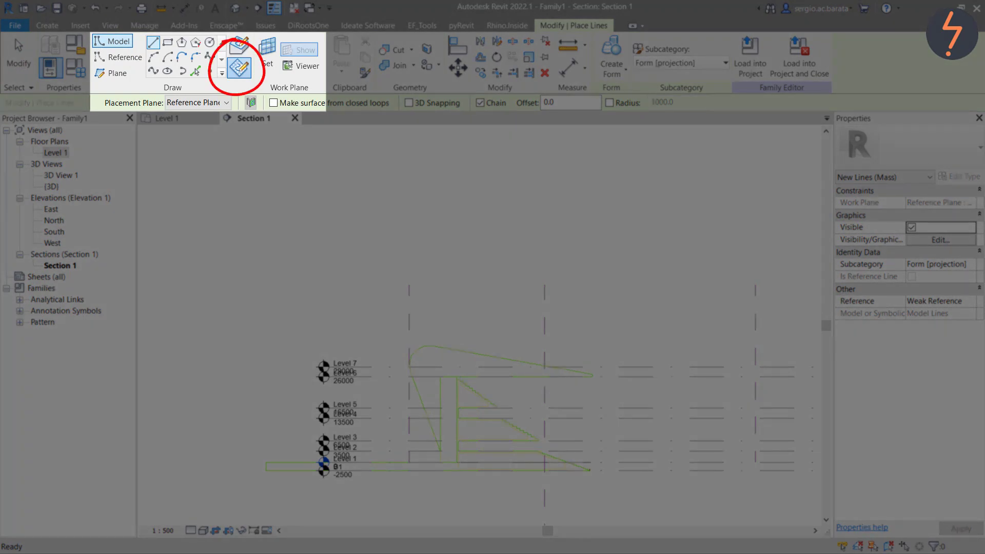
pyautogui.click(222, 102)
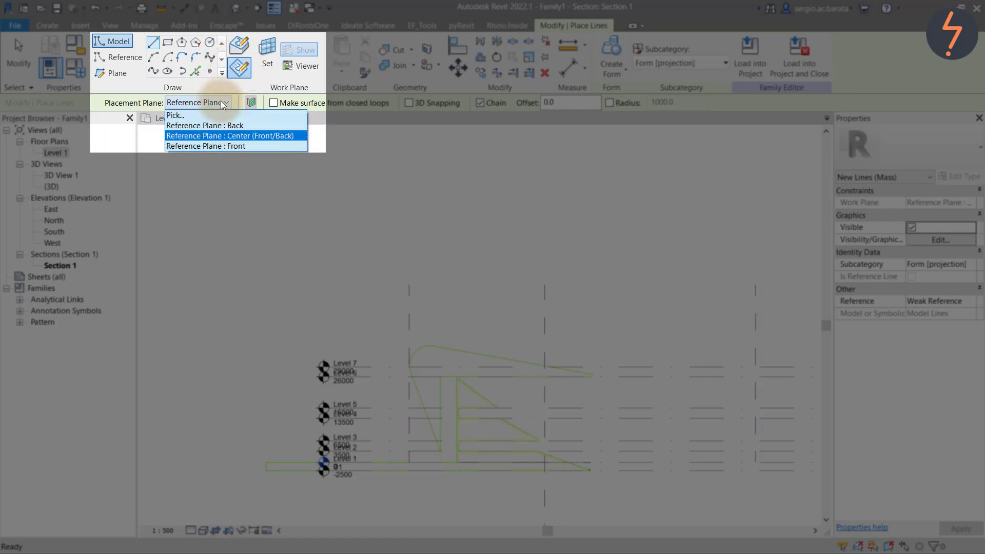
pyautogui.click(220, 101)
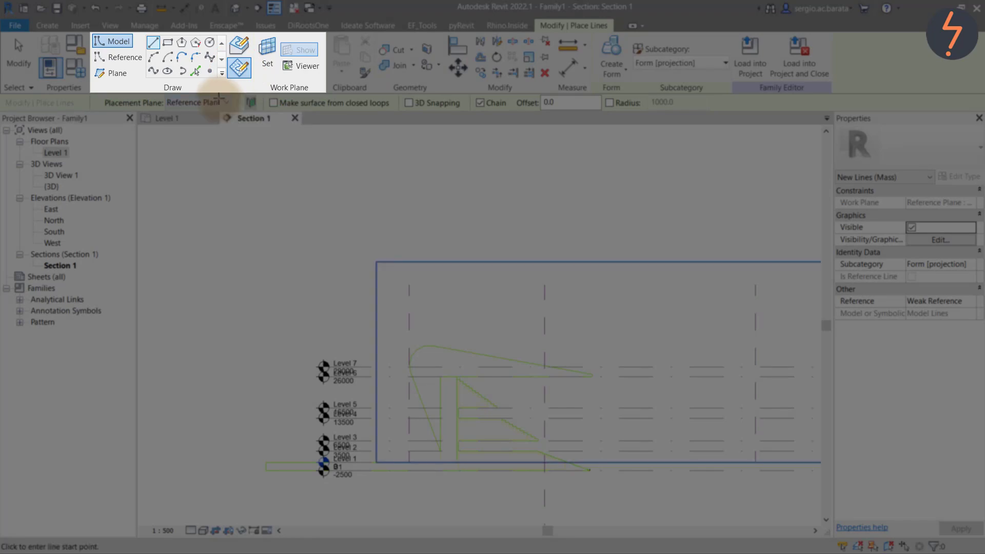
pyautogui.click(195, 70)
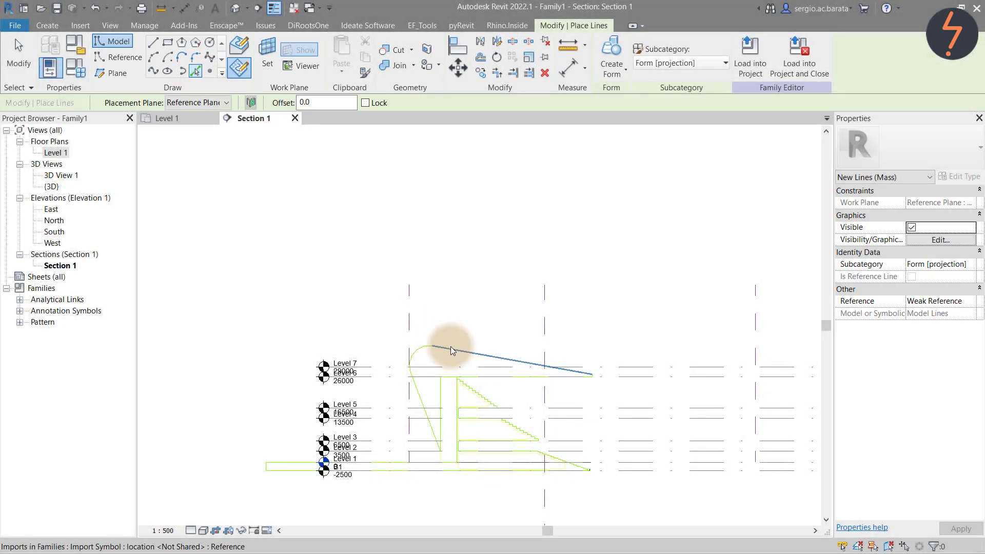
pyautogui.press('Tab')
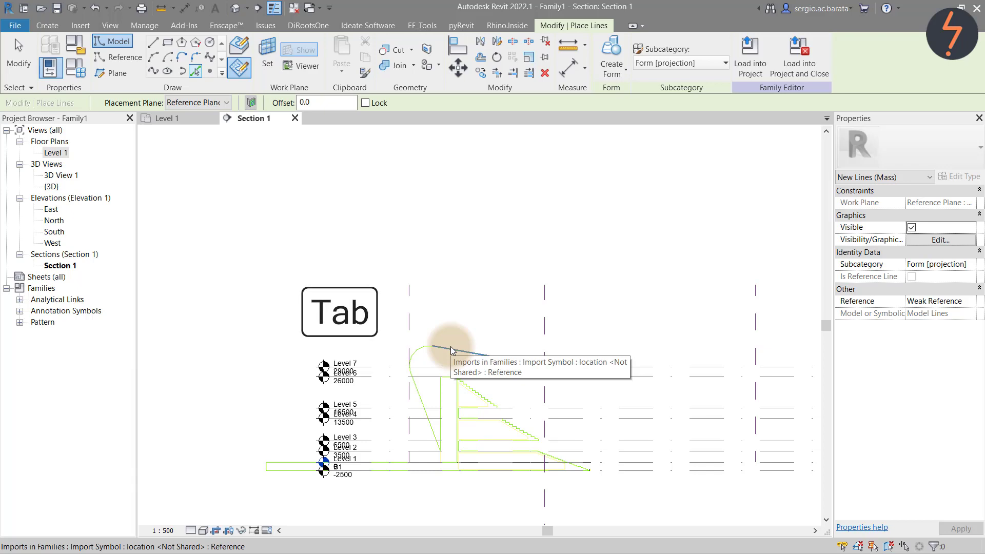
pyautogui.click(450, 346)
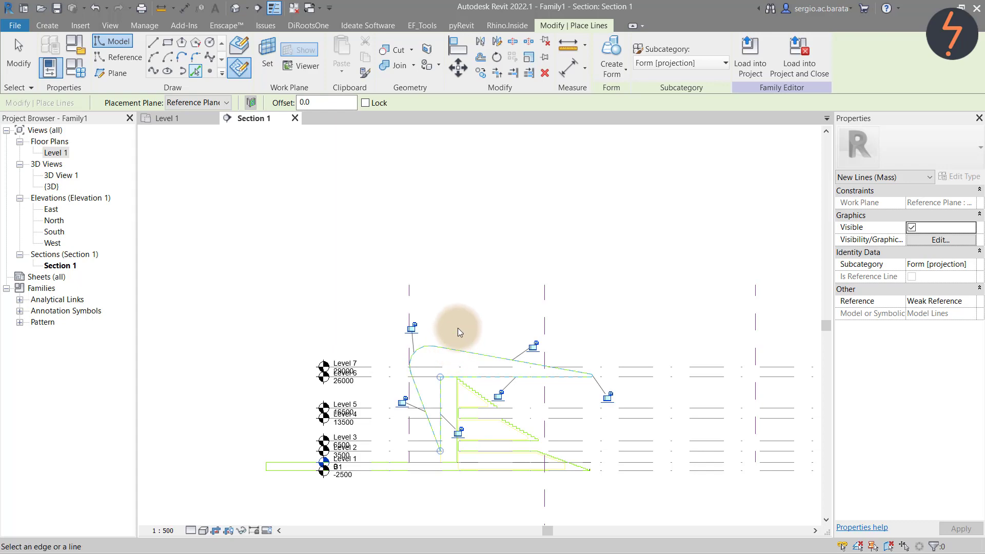
# - Switch to the default 3D view and chain-highlight the rounded path with Tab
pyautogui.click(235, 9)
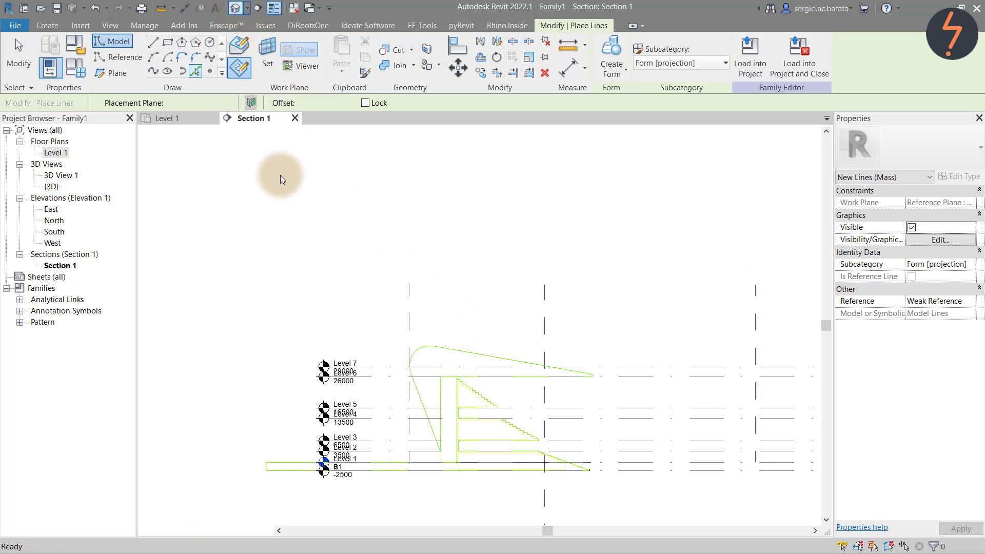
pyautogui.press('Escape')
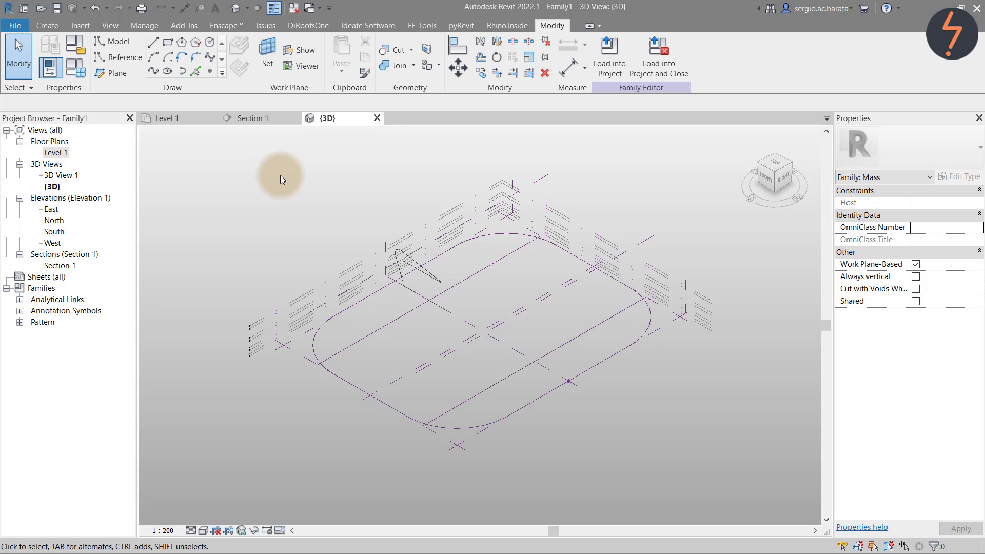
pyautogui.press('Tab')
# - Create a solid form sweeping the stadium profile around the rounded-rectangle path
pyautogui.click(322, 333)
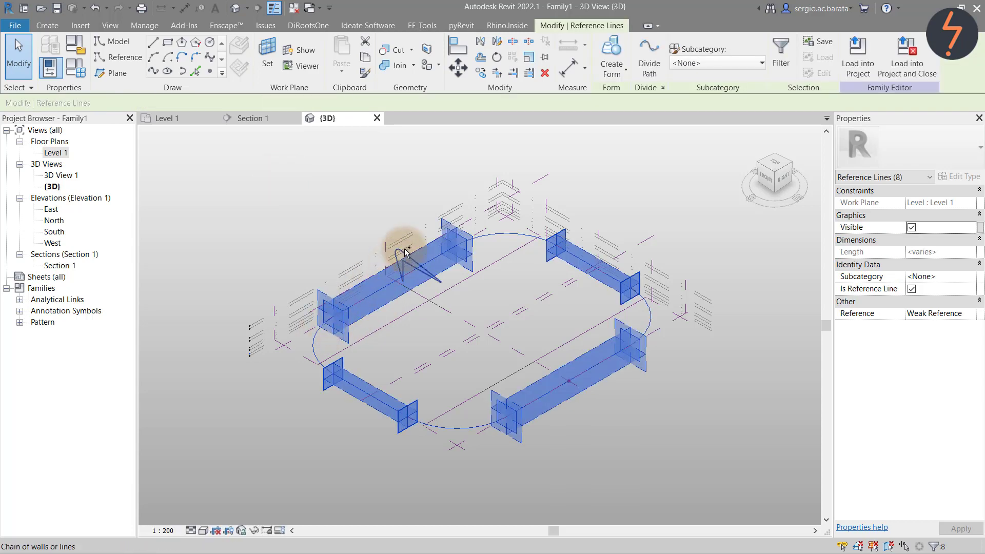
pyautogui.click(623, 76)
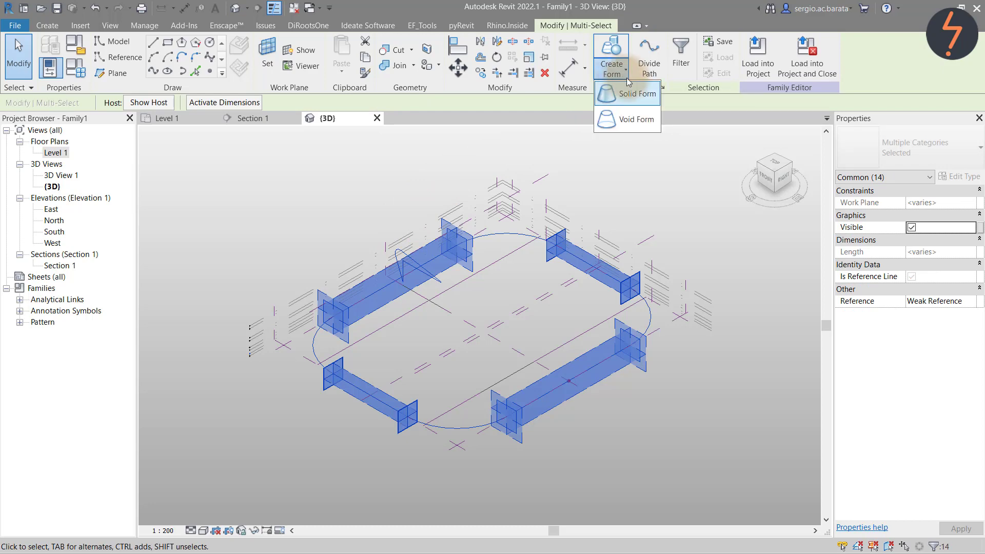
pyautogui.click(634, 93)
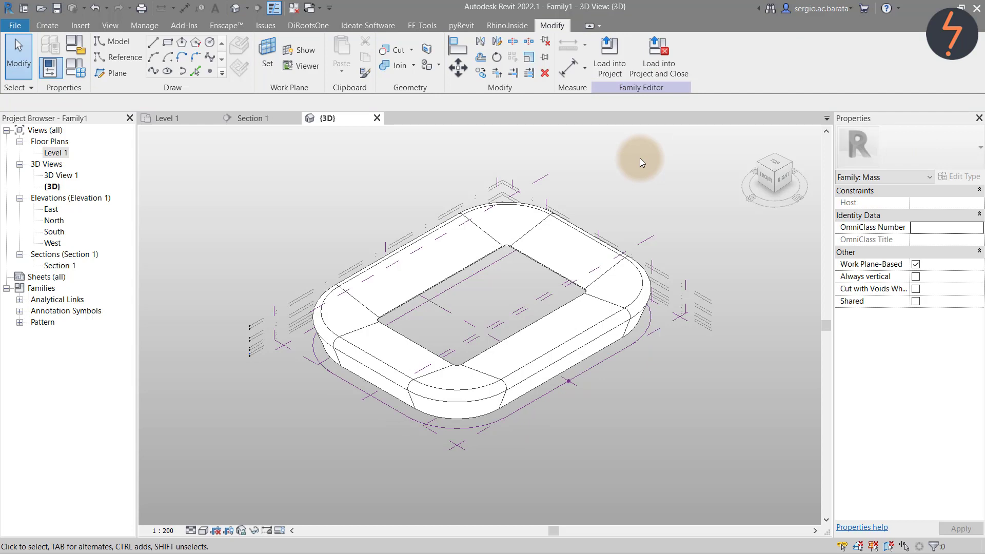
# - Switch to the Level 1 plan and choose Field.rfa in the Load Family dialog
pyautogui.hotkey('ctrl', 'Tab')
pyautogui.hotkey('ctrl', 'Tab')
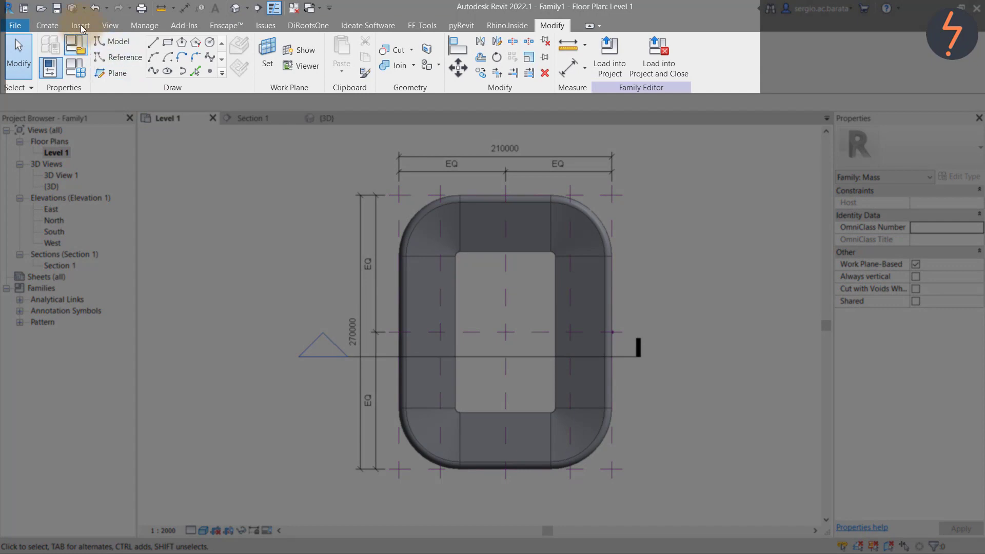
pyautogui.click(80, 25)
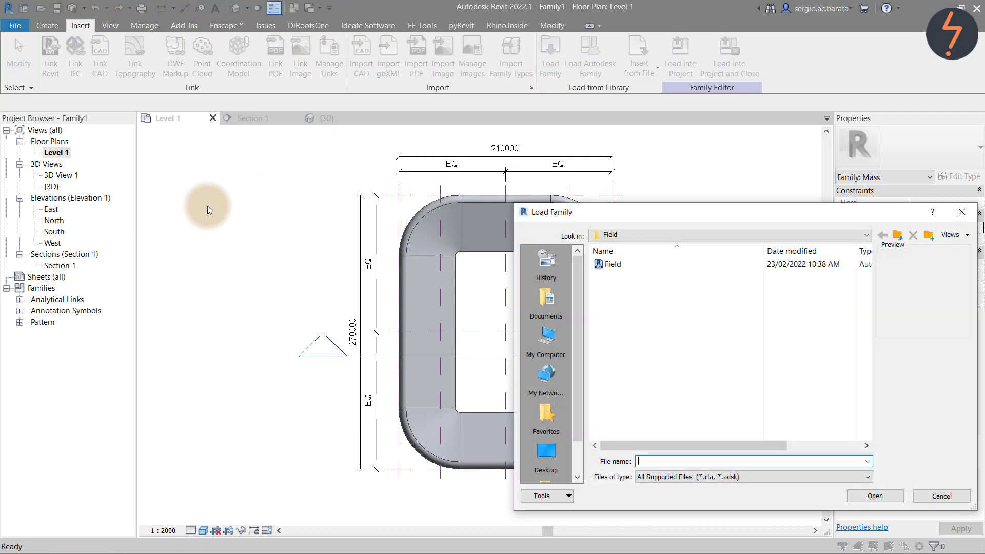
pyautogui.click(616, 267)
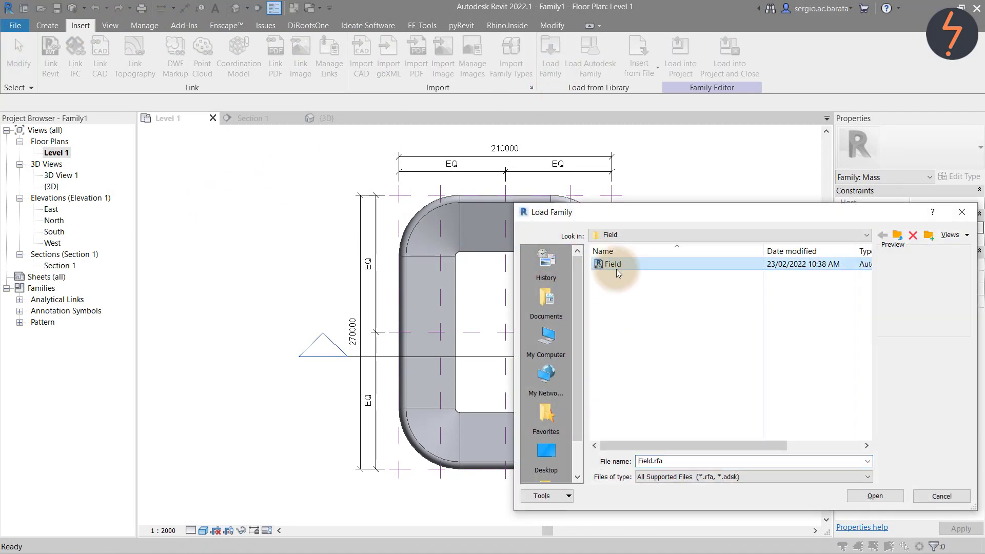
# - Load the Field family and select its type under Generic Models in the Project Browser
pyautogui.click(875, 496)
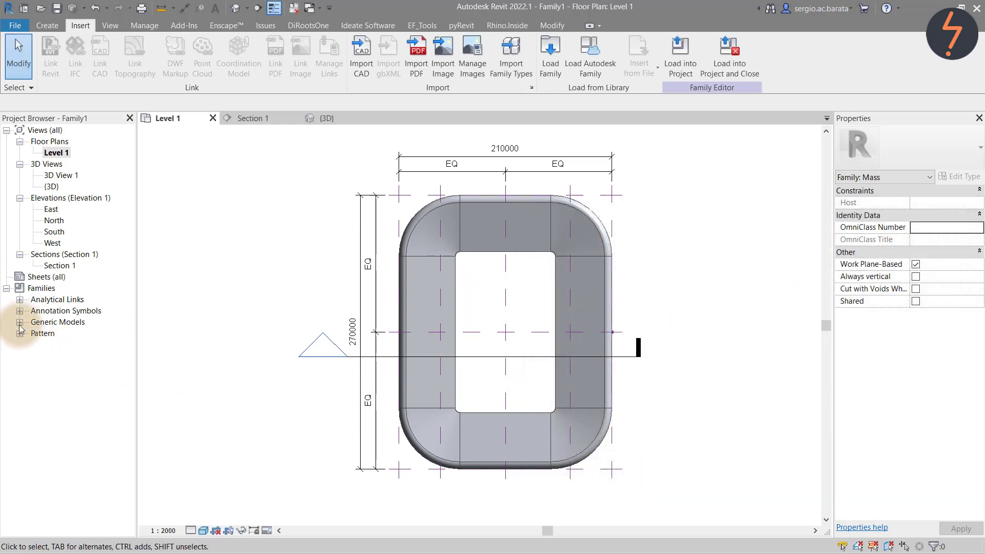
pyautogui.click(20, 322)
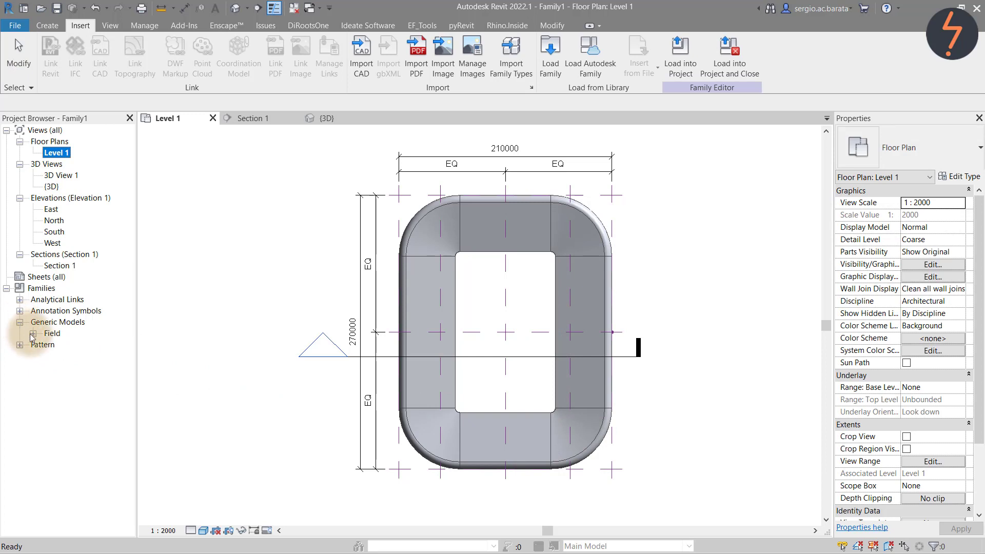
pyautogui.click(33, 333)
pyautogui.click(67, 344)
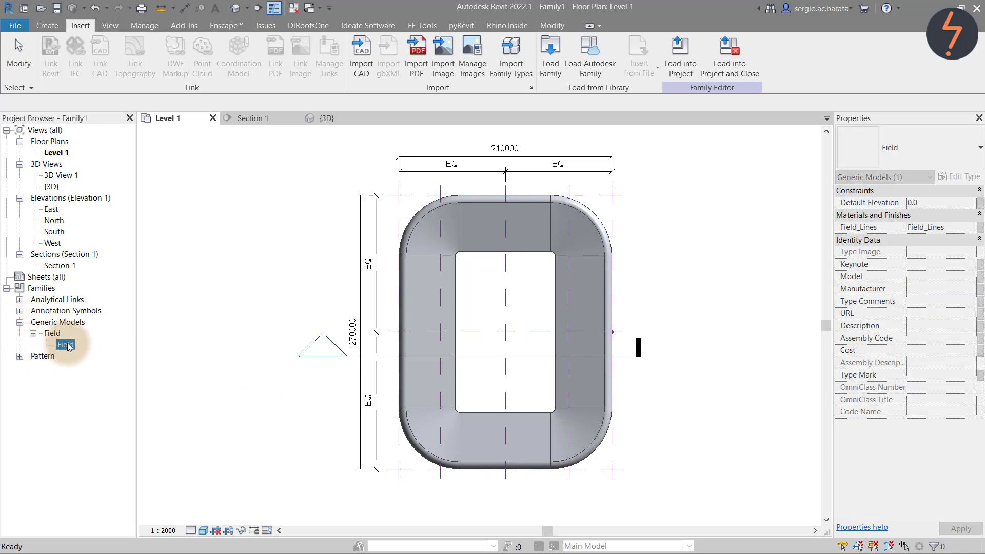
pyautogui.rightClick(69, 347)
# - Place a Field instance at the stadium centre and set its level to B1
pyautogui.click(123, 411)
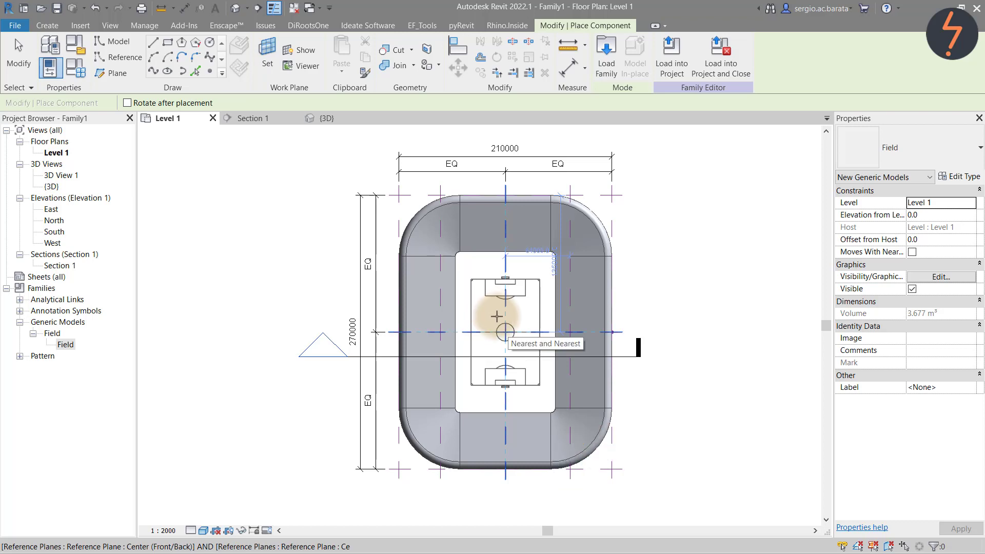
pyautogui.click(506, 332)
pyautogui.press('Escape')
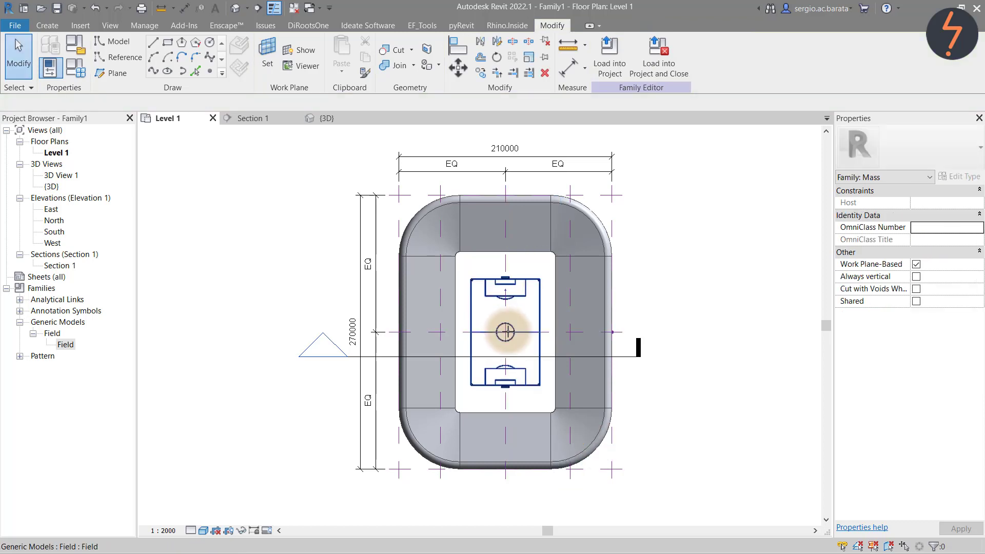
pyautogui.click(510, 336)
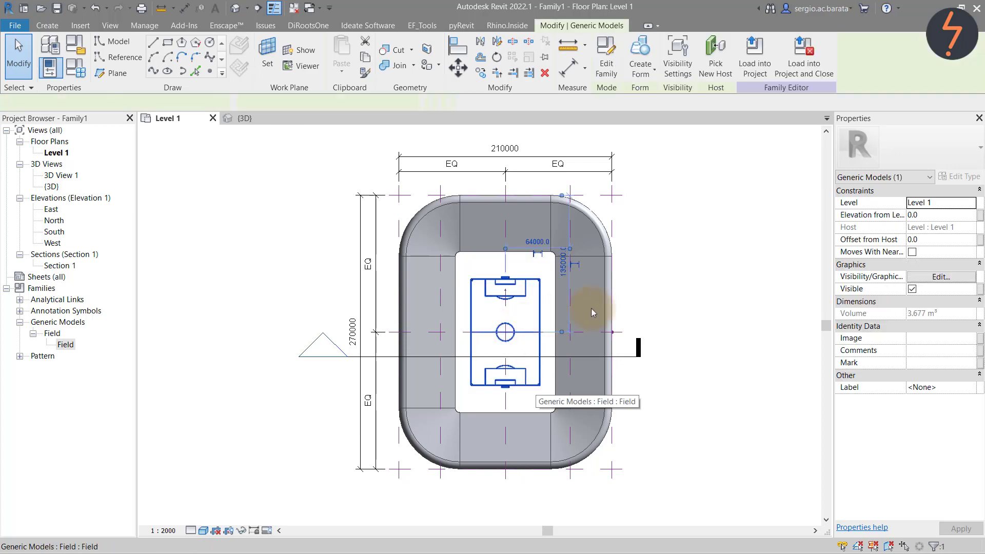
pyautogui.click(971, 206)
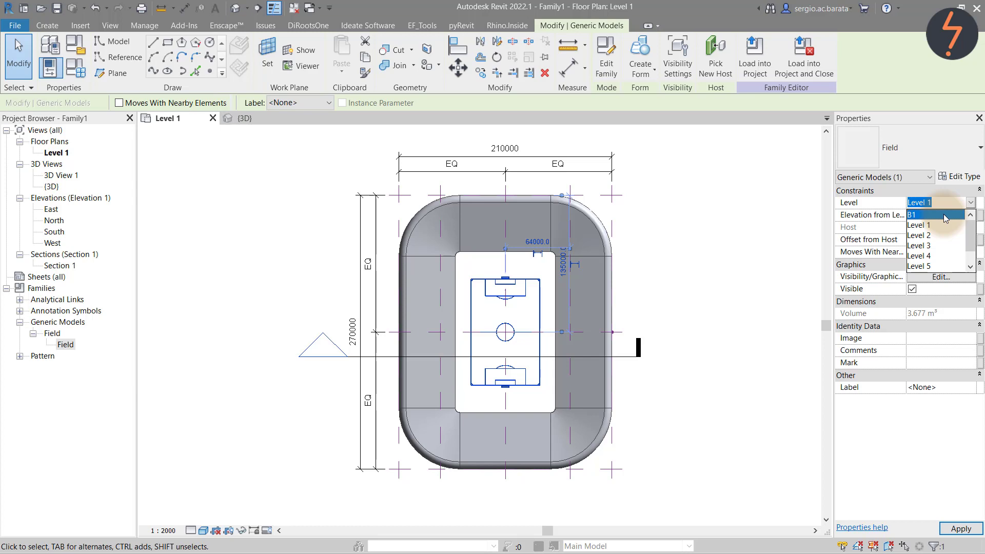
pyautogui.click(943, 215)
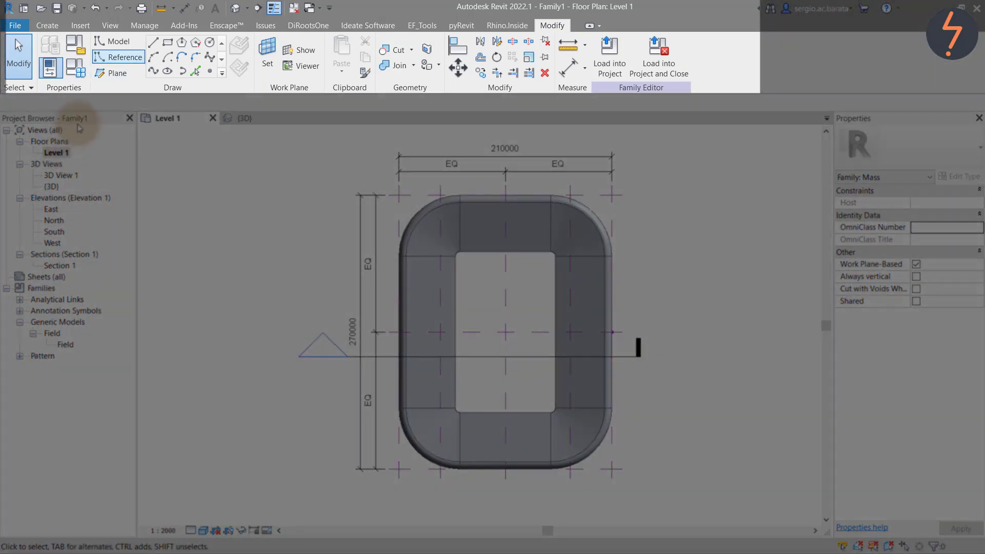
# - Create a B1 floor plan view, then collapse the Generic Models and Families nodes
pyautogui.click(114, 29)
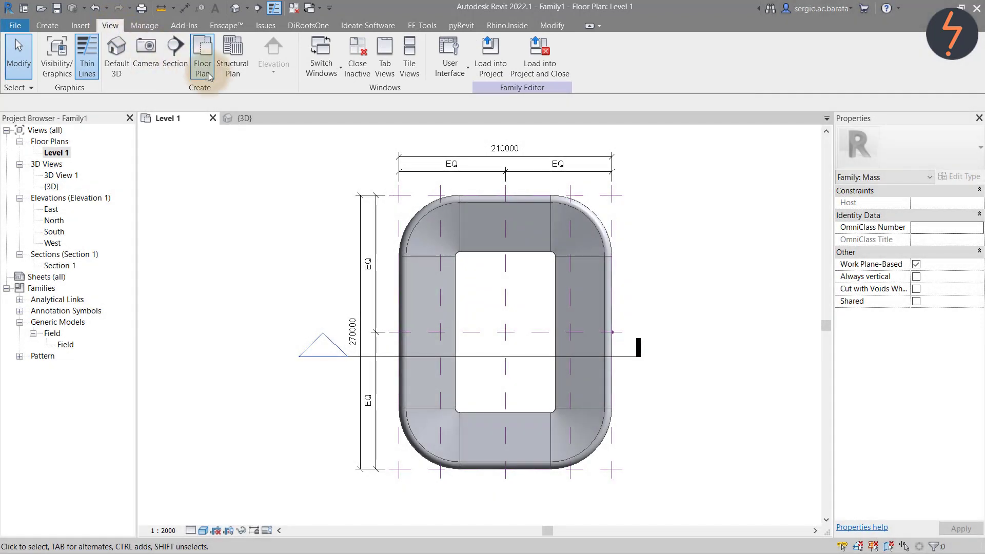
pyautogui.click(202, 56)
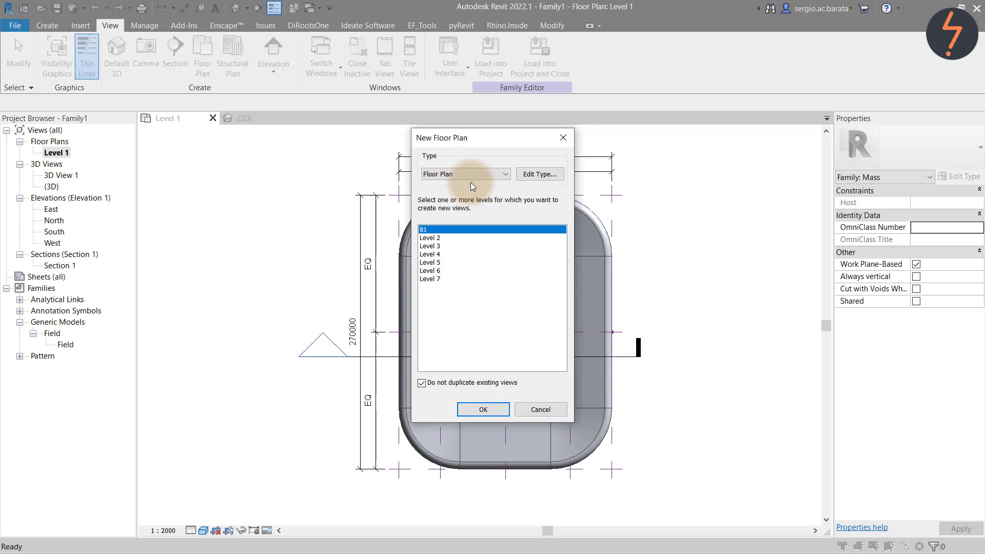
pyautogui.click(483, 412)
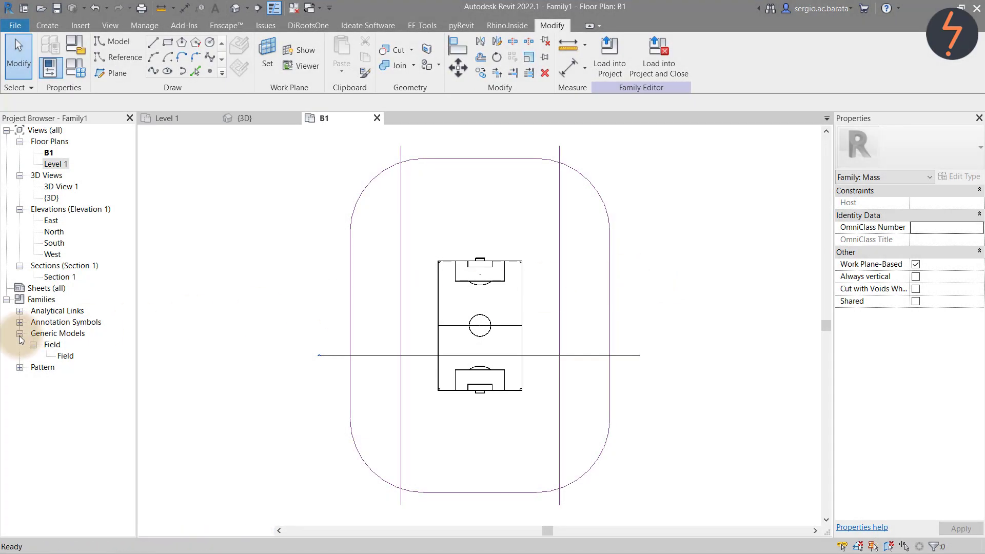
pyautogui.click(20, 333)
pyautogui.click(6, 300)
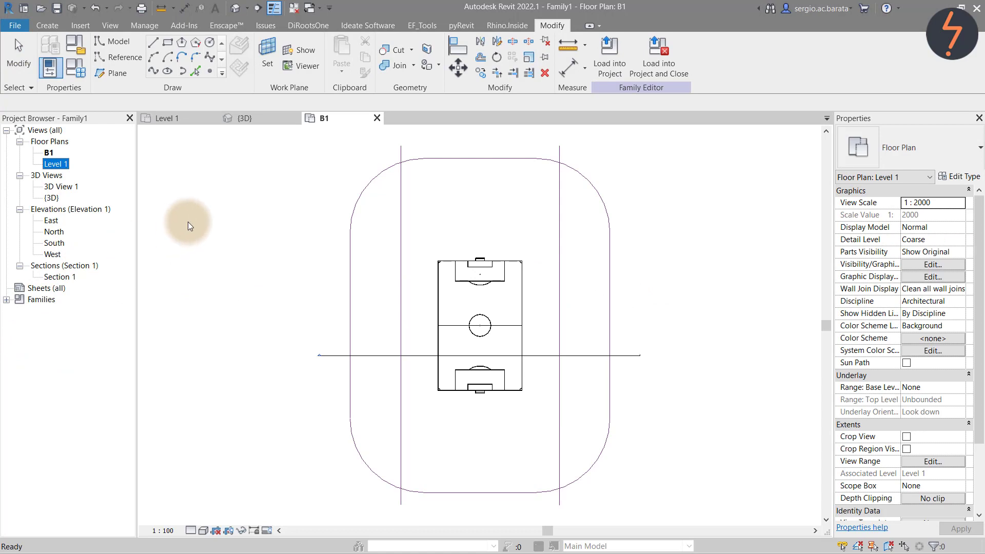
# - Open the Section 1 view and zoom in on the stand and canopy profile
pyautogui.doubleClick(86, 276)
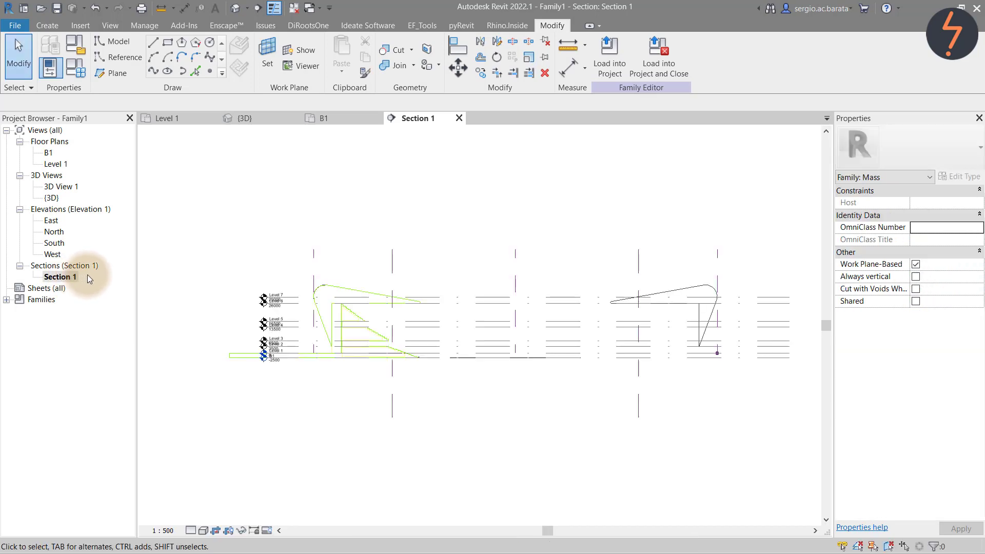
pyautogui.rightClick(208, 250)
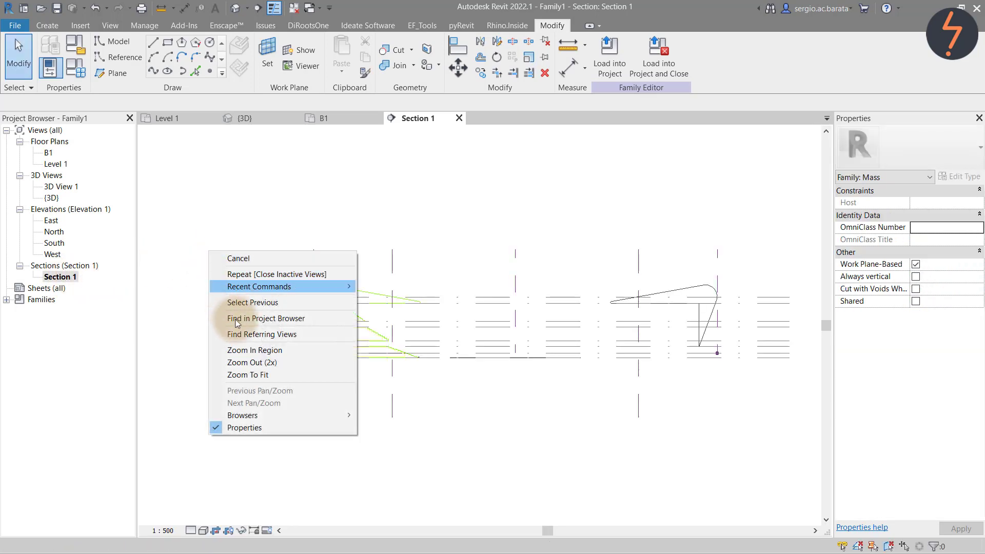
pyautogui.click(252, 352)
pyautogui.moveTo(242, 220); pyautogui.dragTo(451, 378)
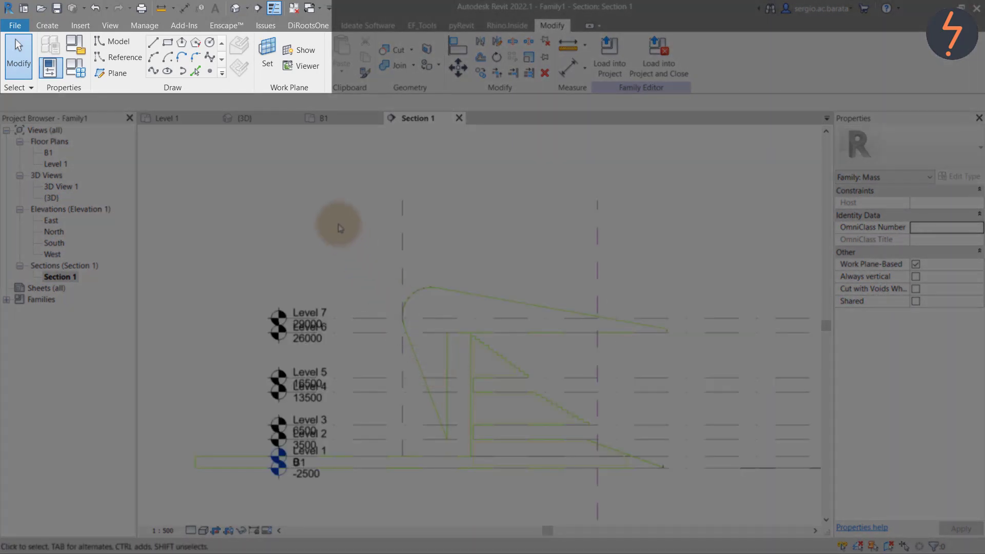
# - Trace the upper and lower imported stair chains and the lower edge as model lines with Pick Lines
pyautogui.click(119, 43)
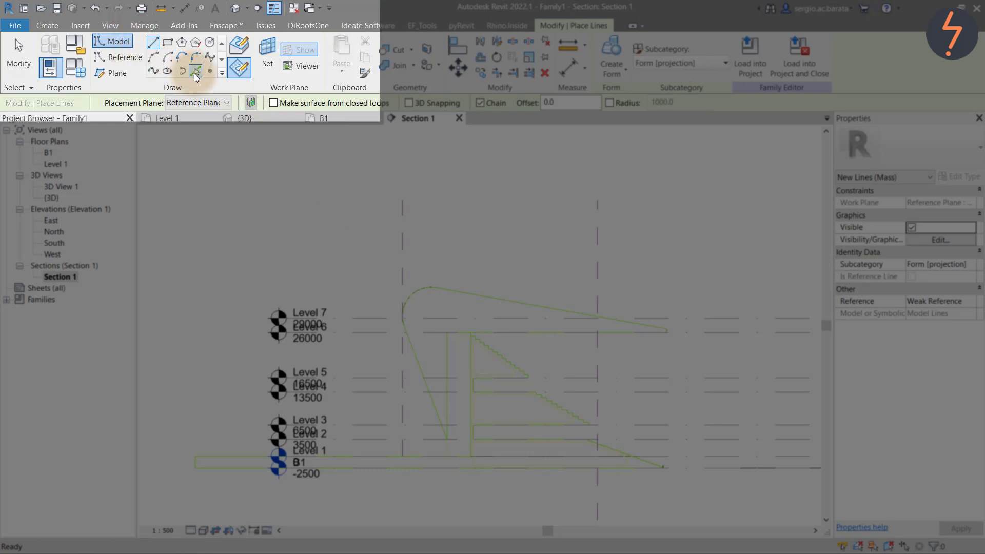
pyautogui.click(195, 71)
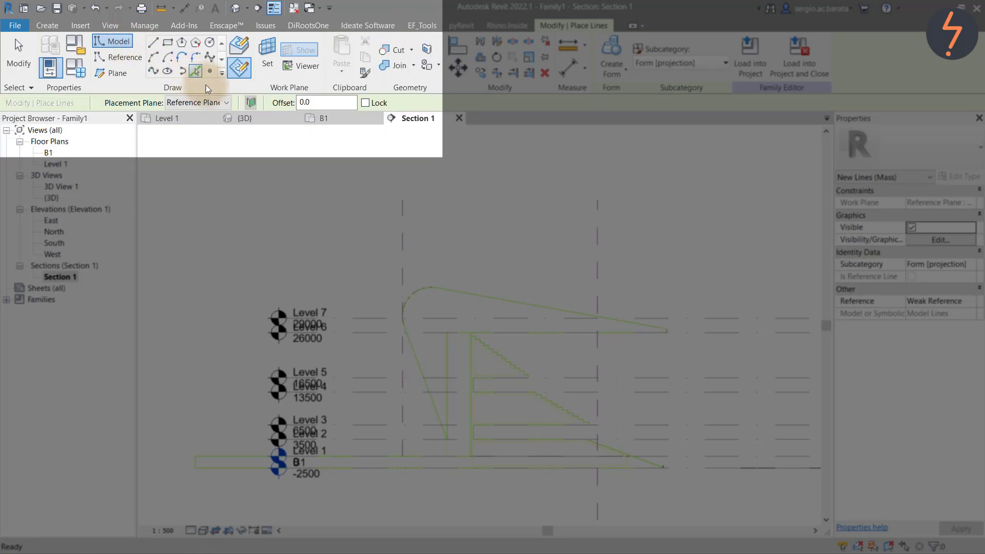
pyautogui.click(226, 104)
pyautogui.click(225, 103)
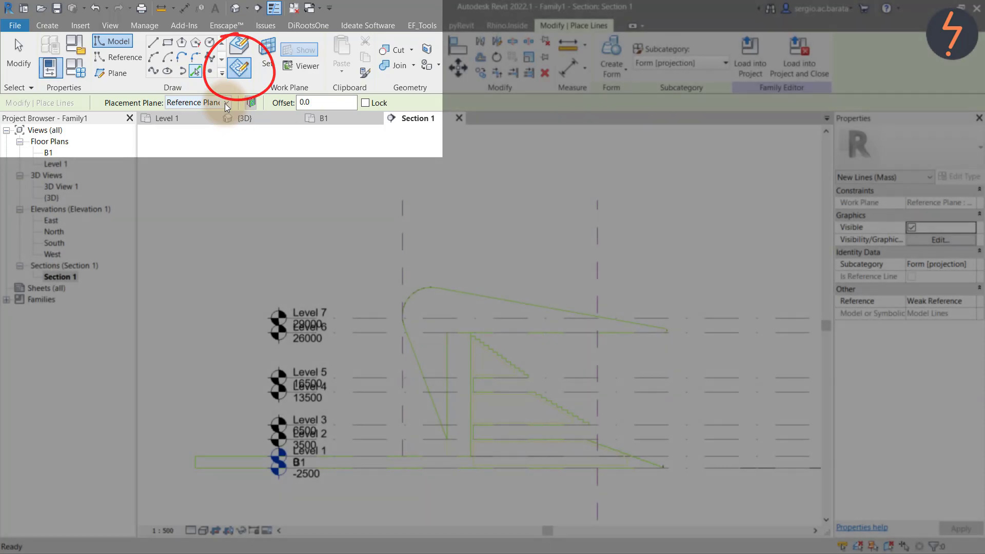
pyautogui.press('Tab')
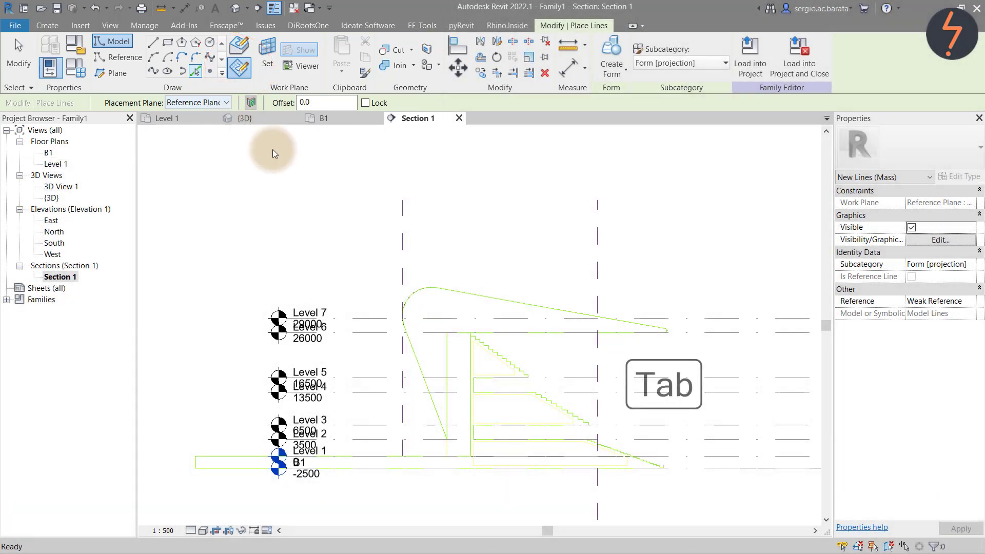
pyautogui.click(490, 359)
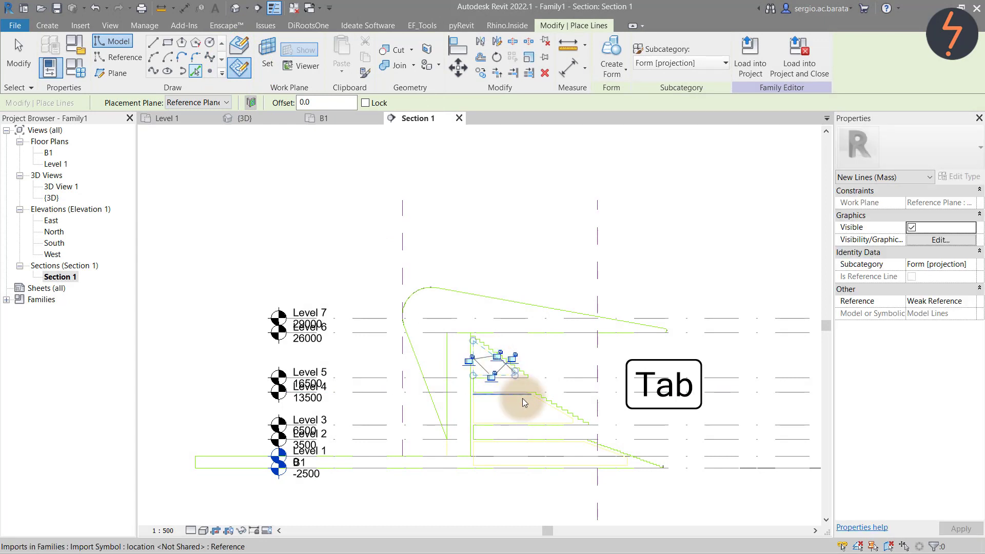
pyautogui.press('Tab')
pyautogui.click(522, 398)
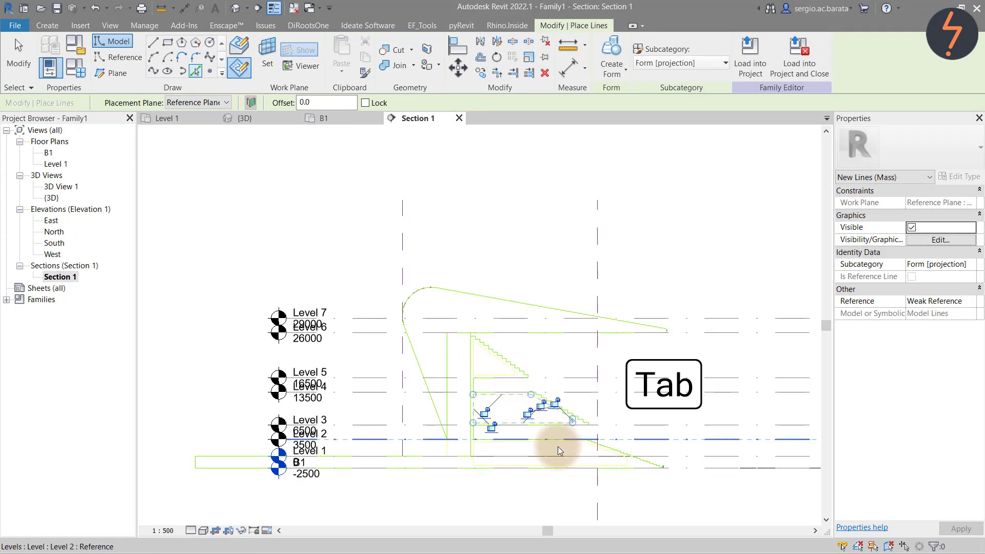
pyautogui.press('Tab')
pyautogui.press('Tab')
pyautogui.click(558, 446)
pyautogui.rightClick(542, 417)
pyautogui.click(577, 438)
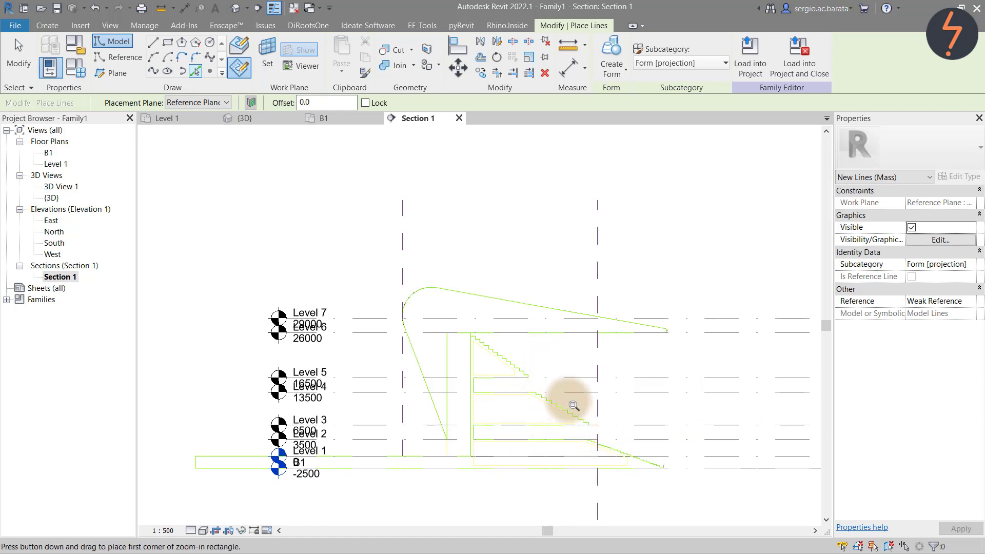
pyautogui.moveTo(567, 400); pyautogui.dragTo(676, 472)
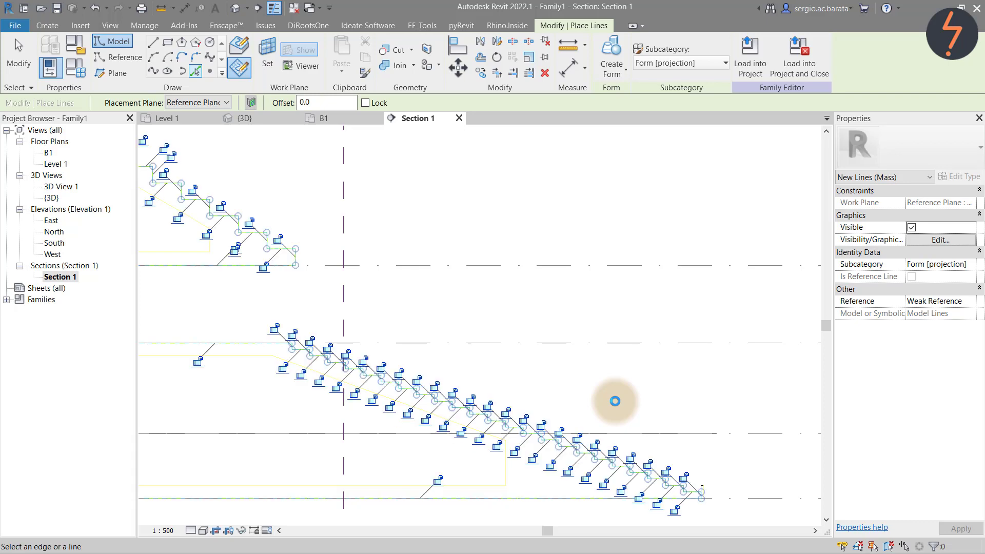
# - Set the {3D} view to Wireframe and zoom in on the traced seating profile
pyautogui.click(264, 118)
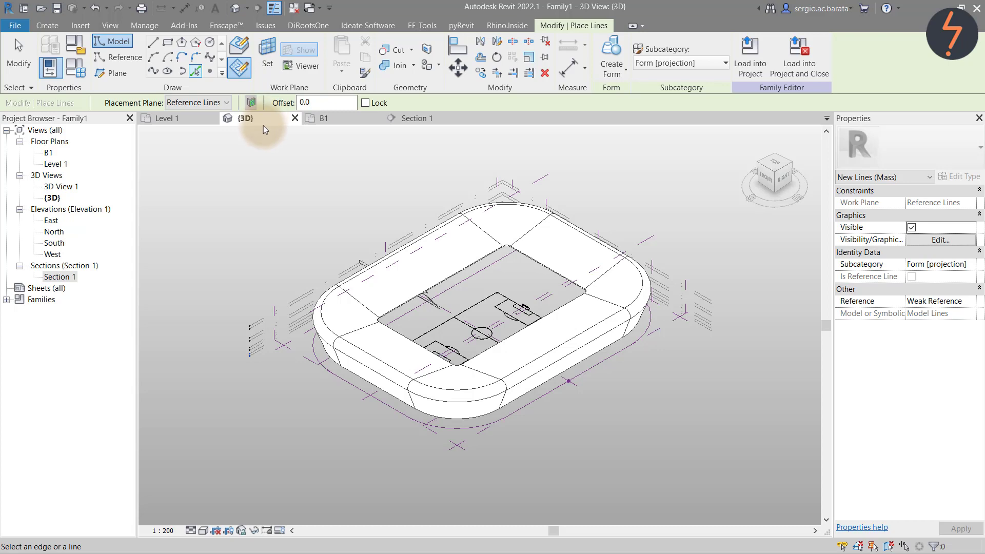
pyautogui.click(203, 530)
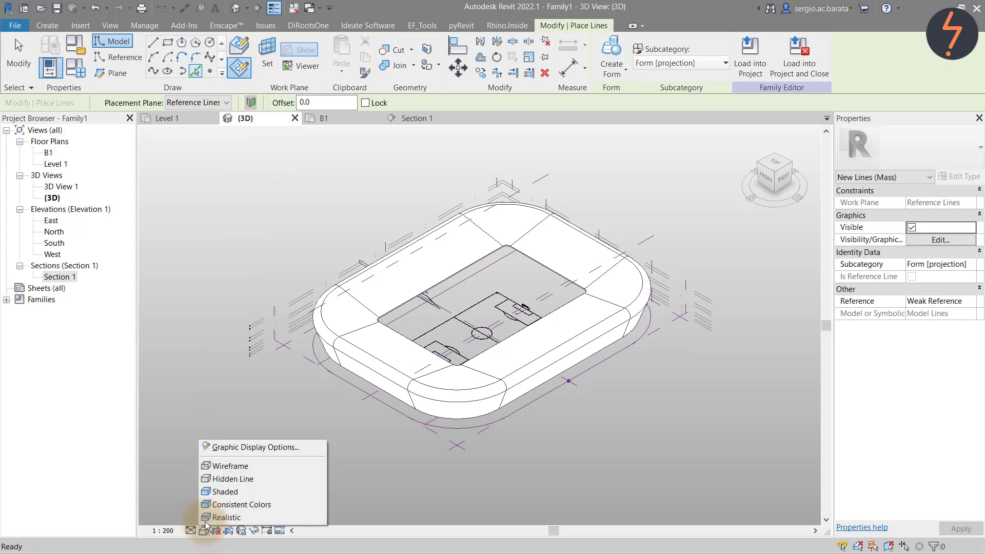
pyautogui.click(216, 467)
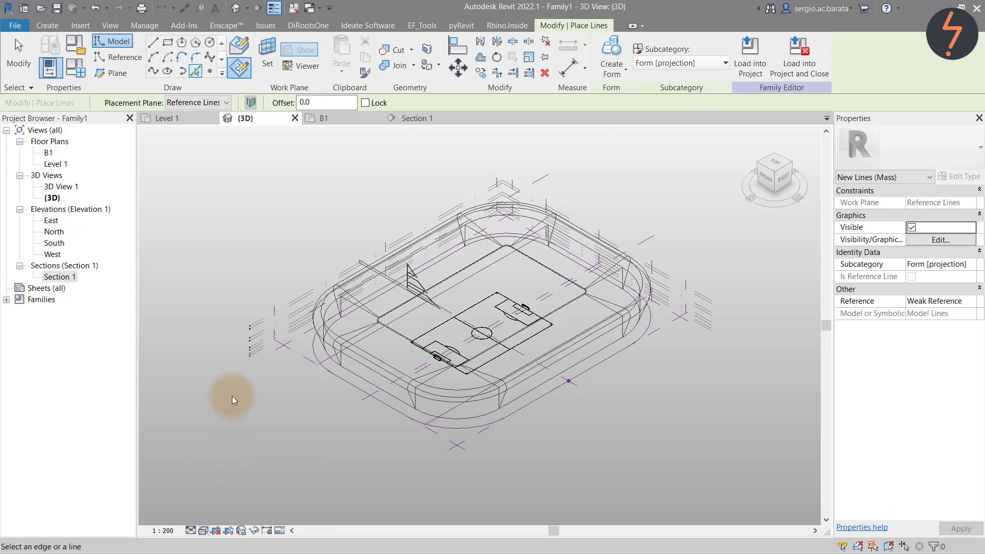
pyautogui.rightClick(272, 224)
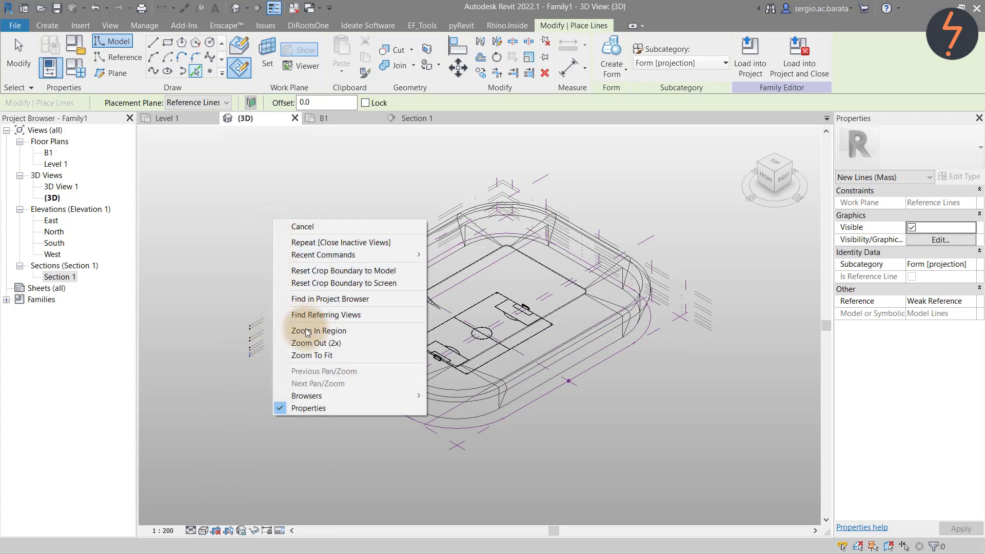
pyautogui.click(300, 330)
pyautogui.moveTo(331, 218); pyautogui.dragTo(445, 319)
pyautogui.press('Escape')
pyautogui.press('Escape')
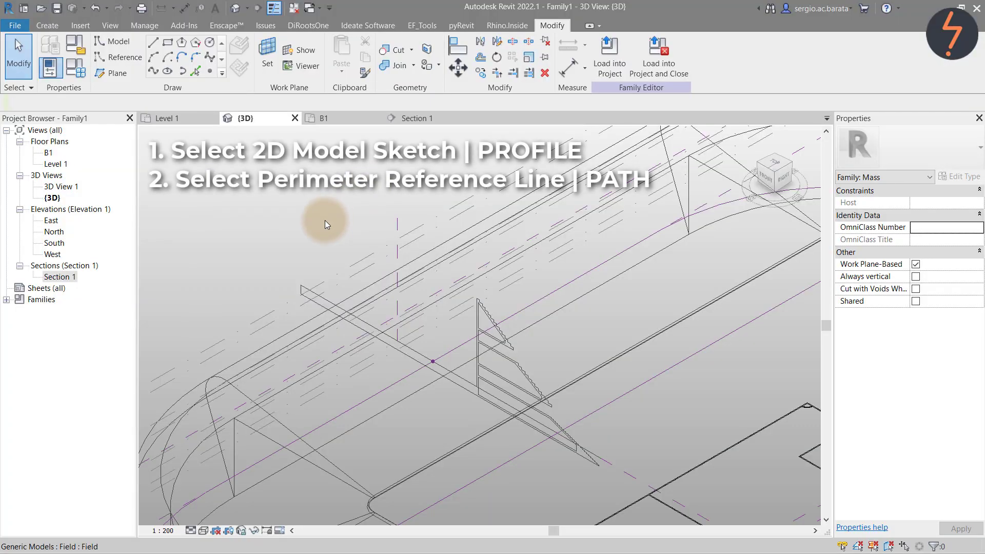
# - Select the seating profile chain and perimeter reference line, then create a solid swept stands form
pyautogui.press('Tab')
pyautogui.click(329, 308)
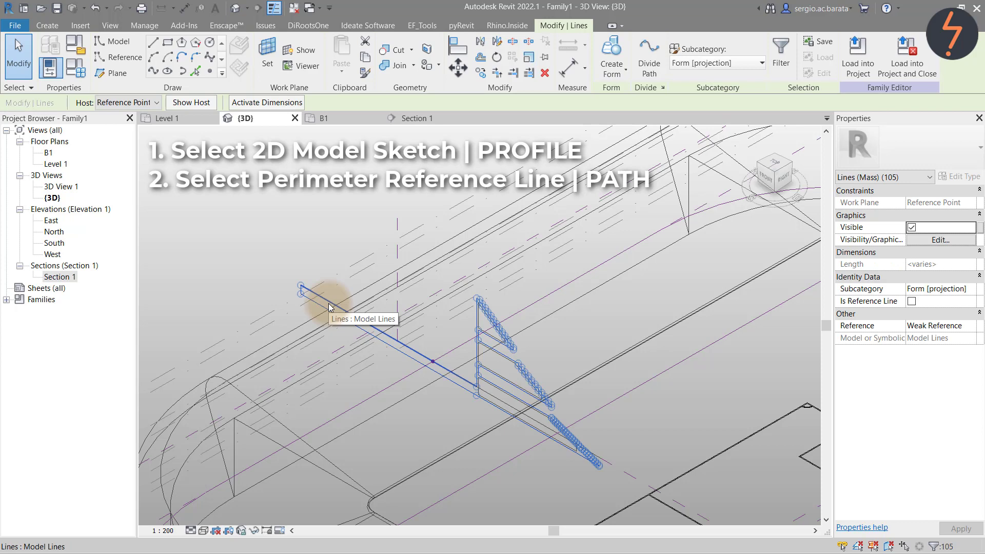
pyautogui.press('Tab')
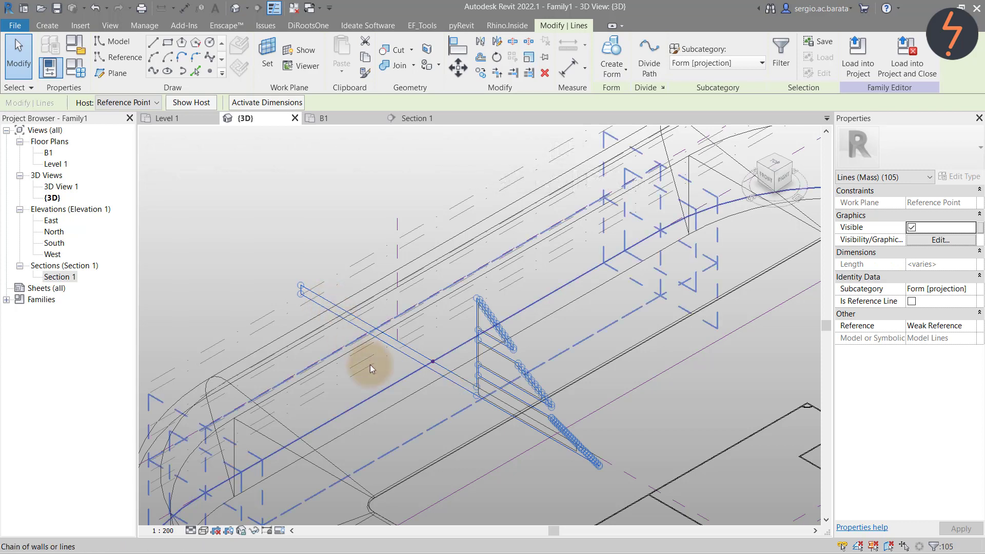
pyautogui.keyDown('ctrl'); pyautogui.click(388, 390); pyautogui.keyUp('ctrl')
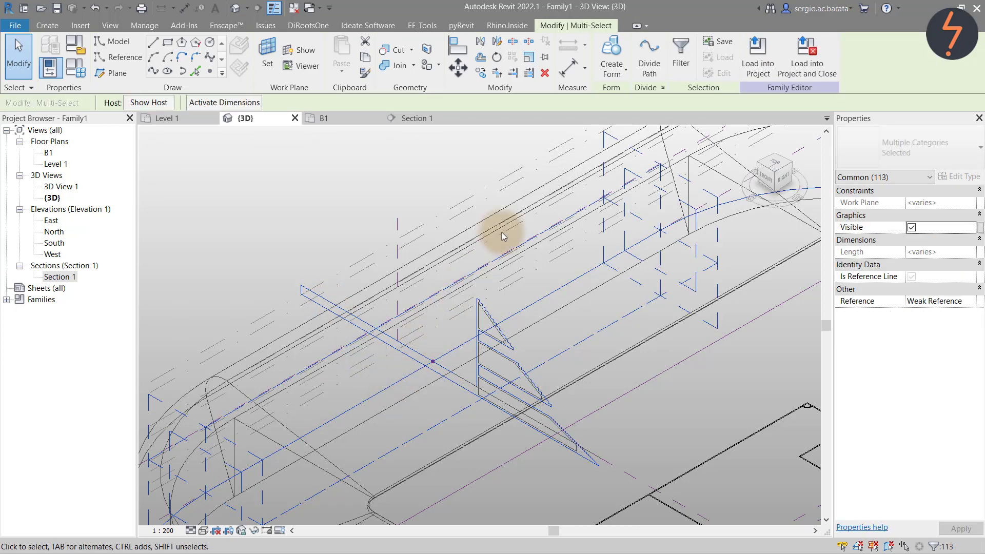
pyautogui.click(616, 75)
pyautogui.click(633, 95)
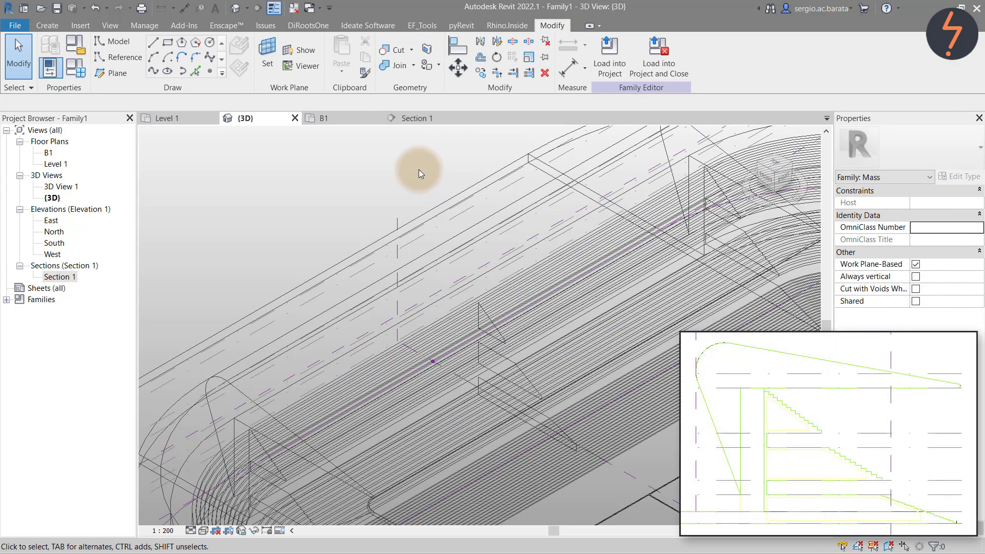
pyautogui.press('Tab')
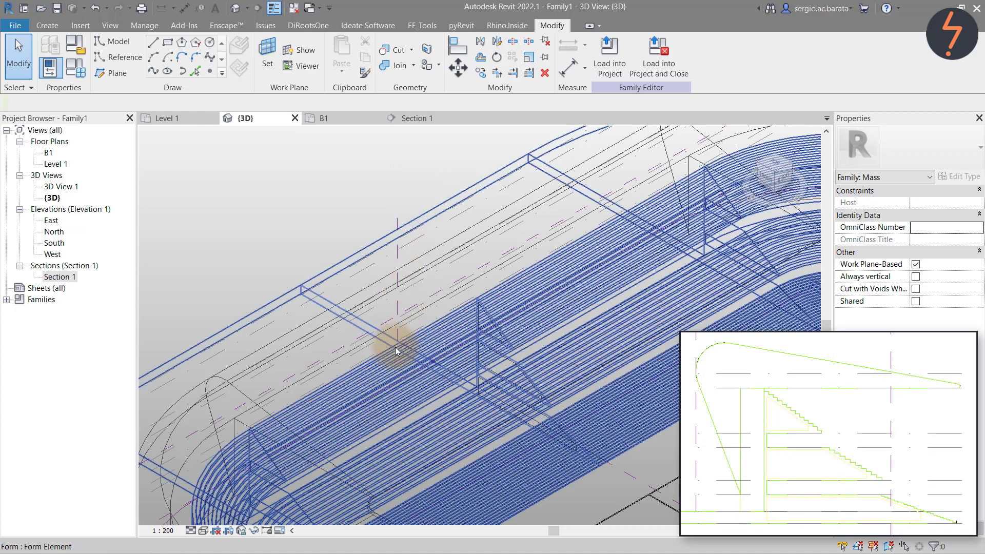
pyautogui.click(395, 351)
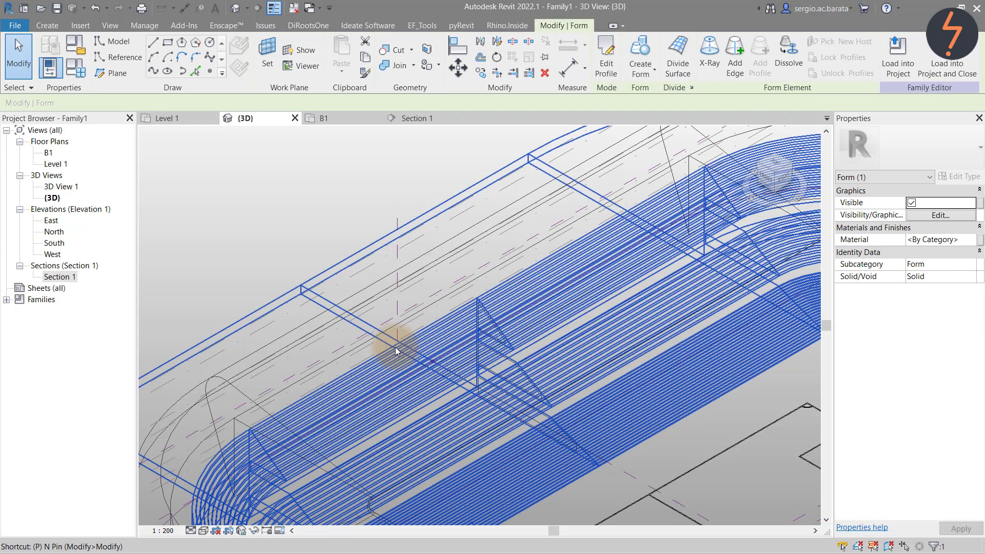
pyautogui.press('Escape')
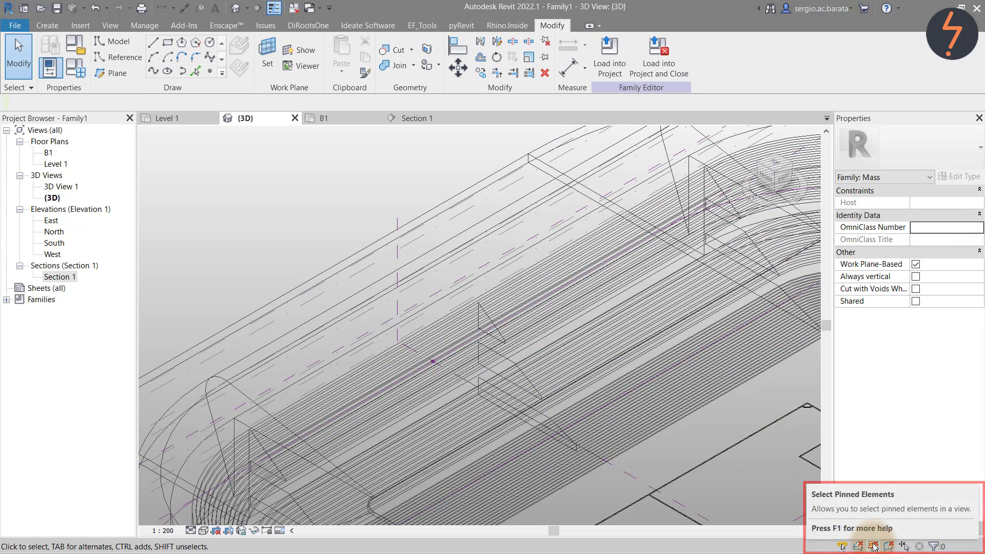
# - Select the small profile chains and perimeter path, then create a void form cutting the stands
pyautogui.click(500, 342)
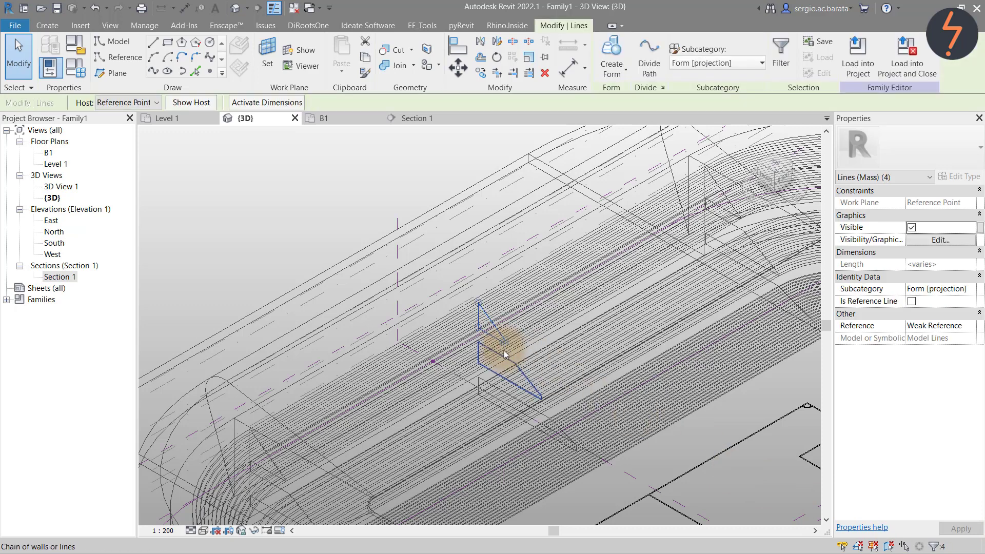
pyautogui.keyDown('ctrl'); pyautogui.click(544, 416); pyautogui.keyUp('ctrl')
pyautogui.press('Tab')
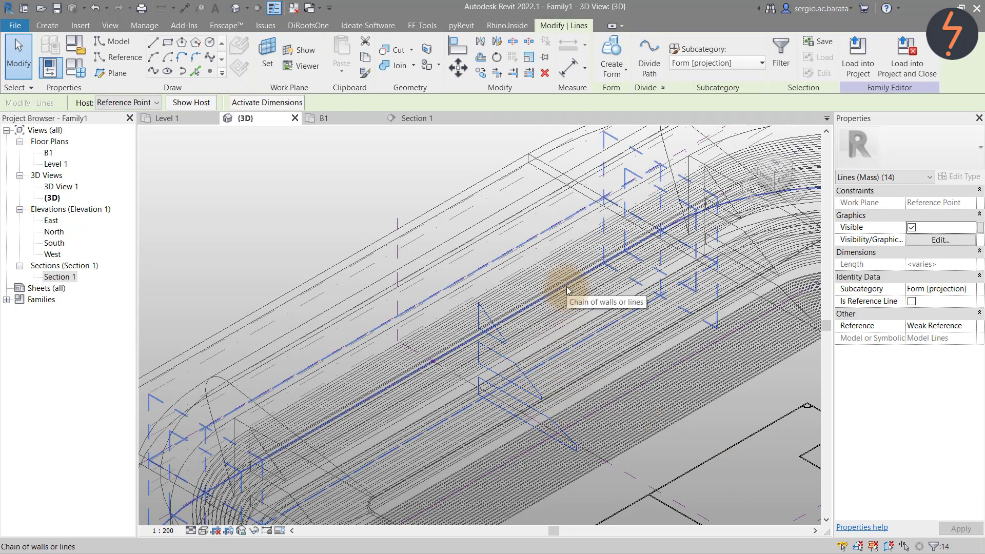
pyautogui.keyDown('ctrl'); pyautogui.click(567, 290); pyautogui.keyUp('ctrl')
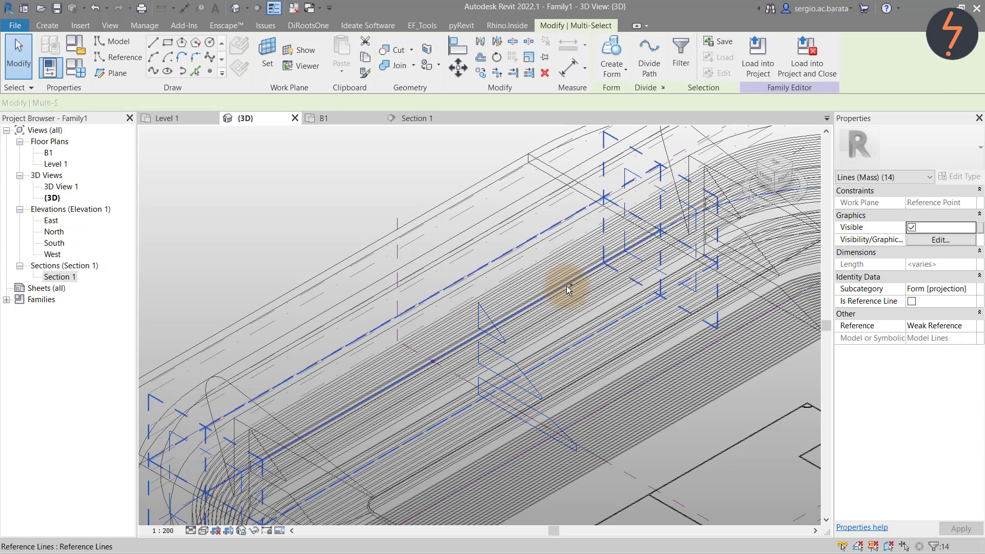
pyautogui.click(611, 68)
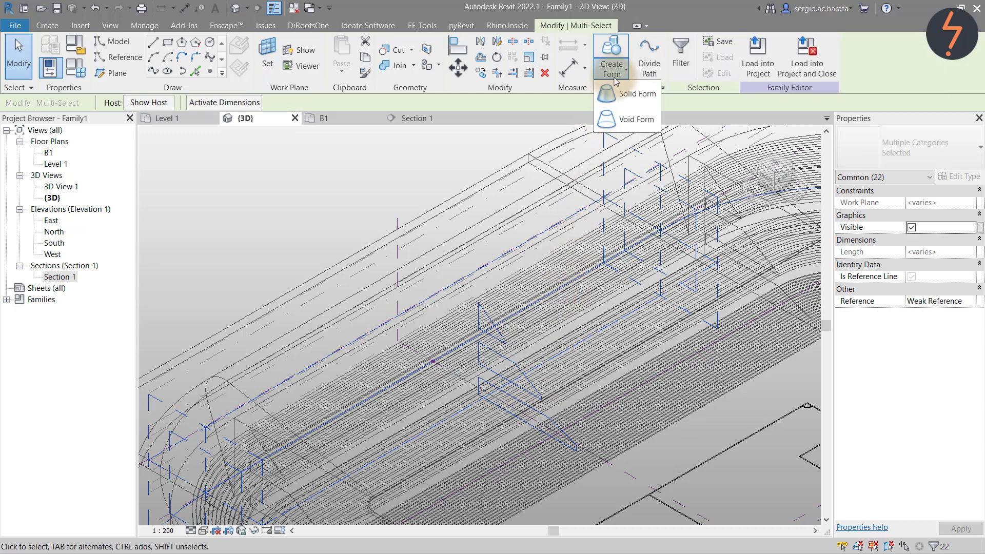
pyautogui.click(616, 121)
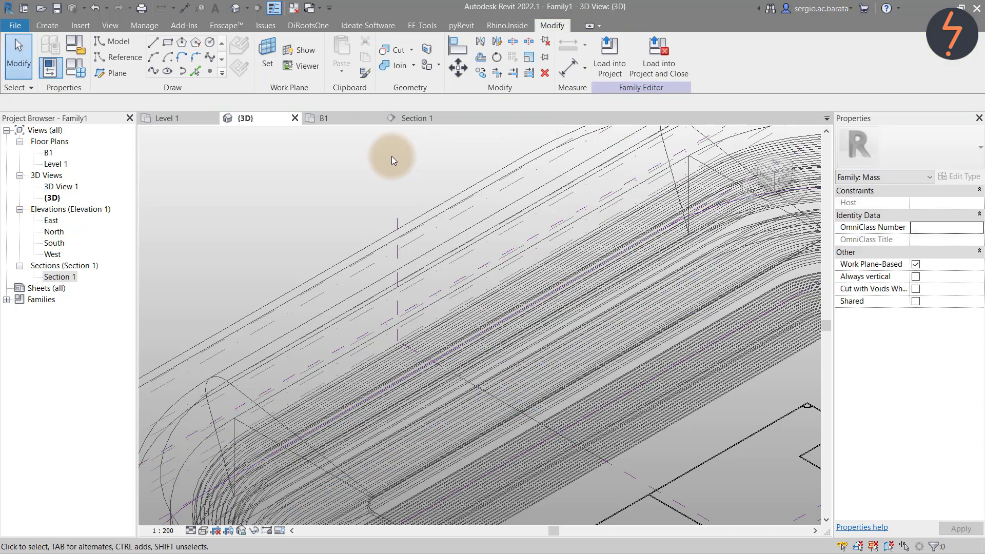
# - In Section 1, draw a 5000 × 26000 model-line rectangle from Level 6 to Level 1
pyautogui.click(409, 118)
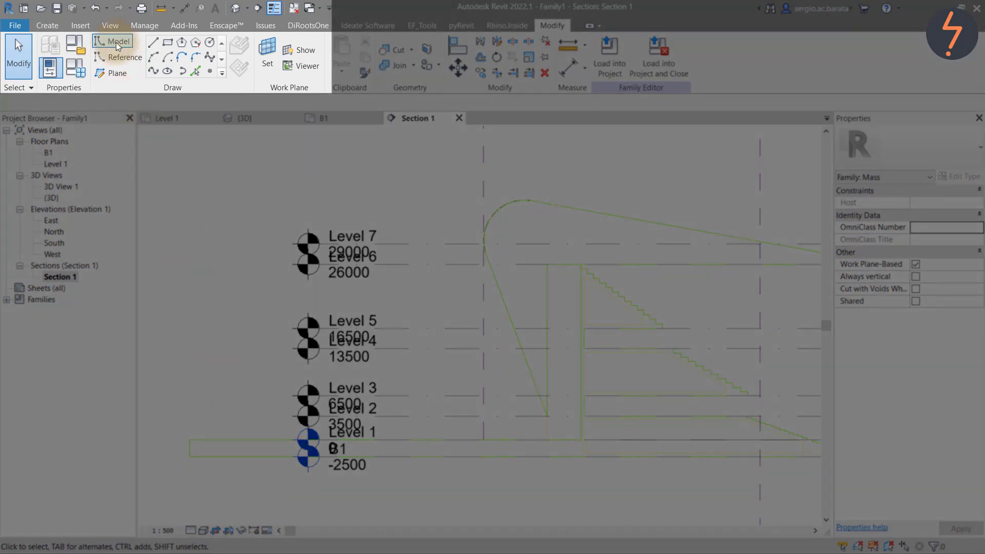
pyautogui.click(118, 45)
pyautogui.click(198, 72)
pyautogui.click(167, 42)
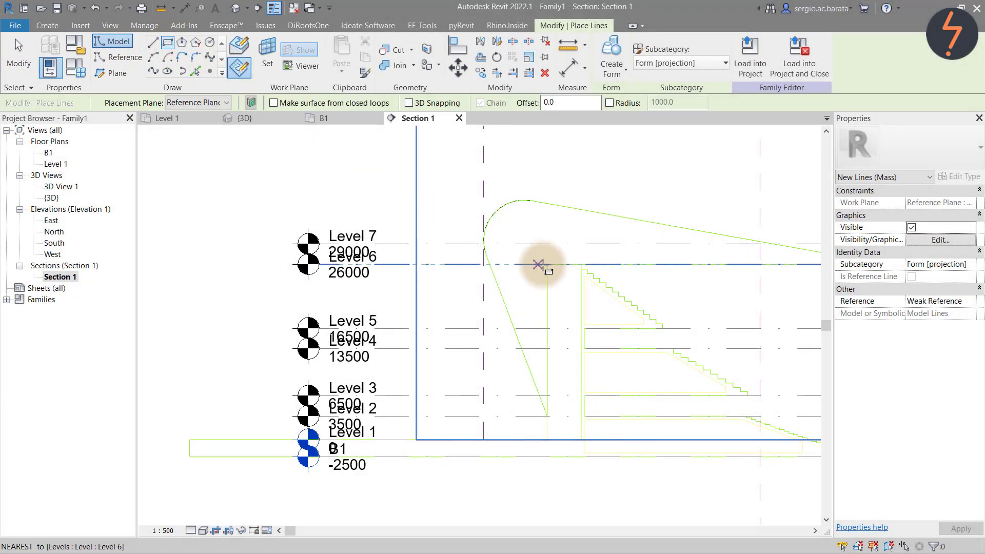
pyautogui.click(545, 264)
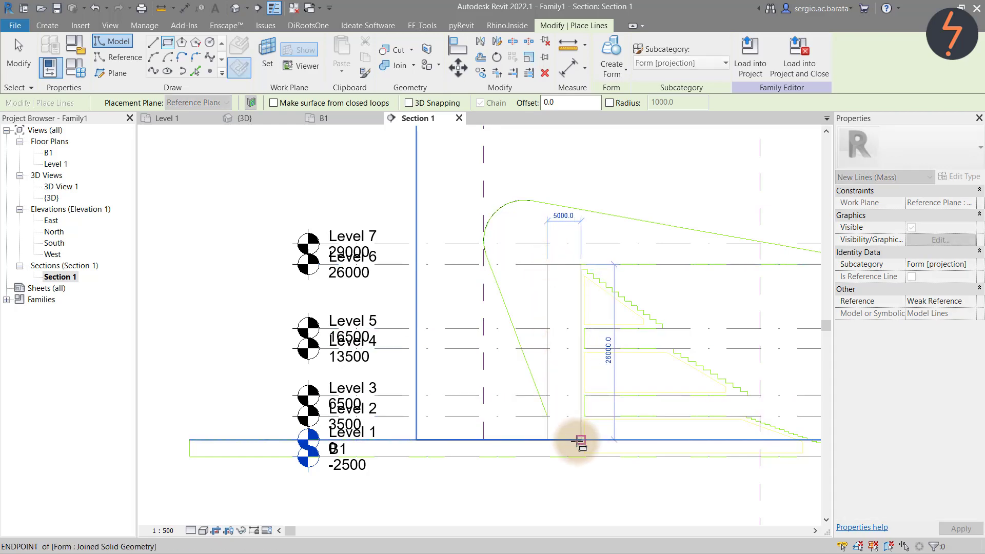
pyautogui.click(580, 441)
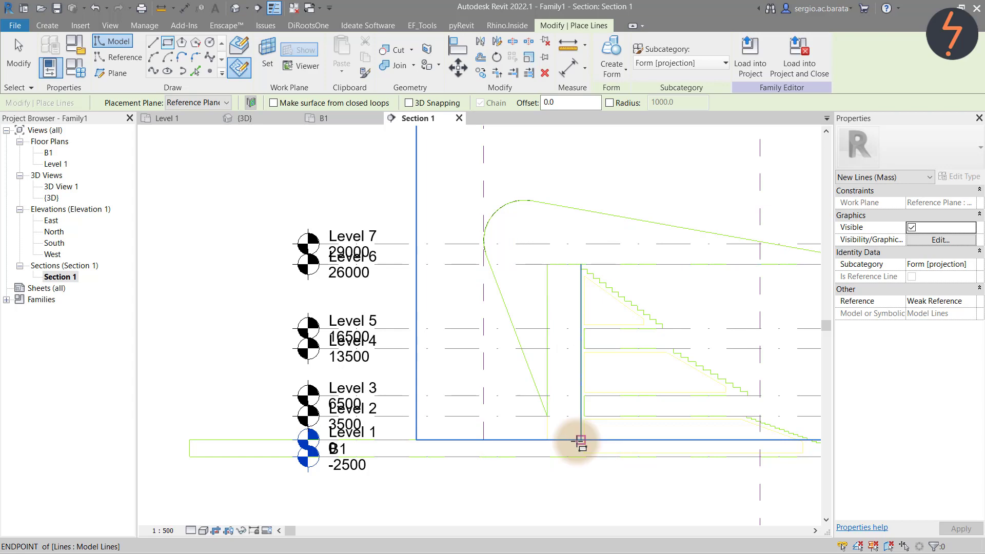
pyautogui.press('Escape')
pyautogui.press('Escape')
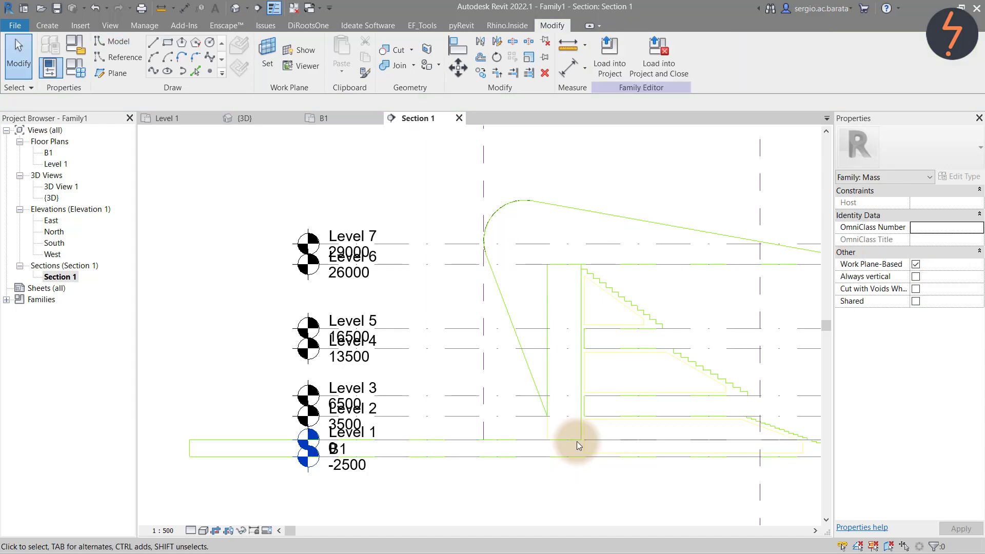
# - In 3D, select the reference line chain and vertical line chain, then create a solid mass form
pyautogui.click(252, 118)
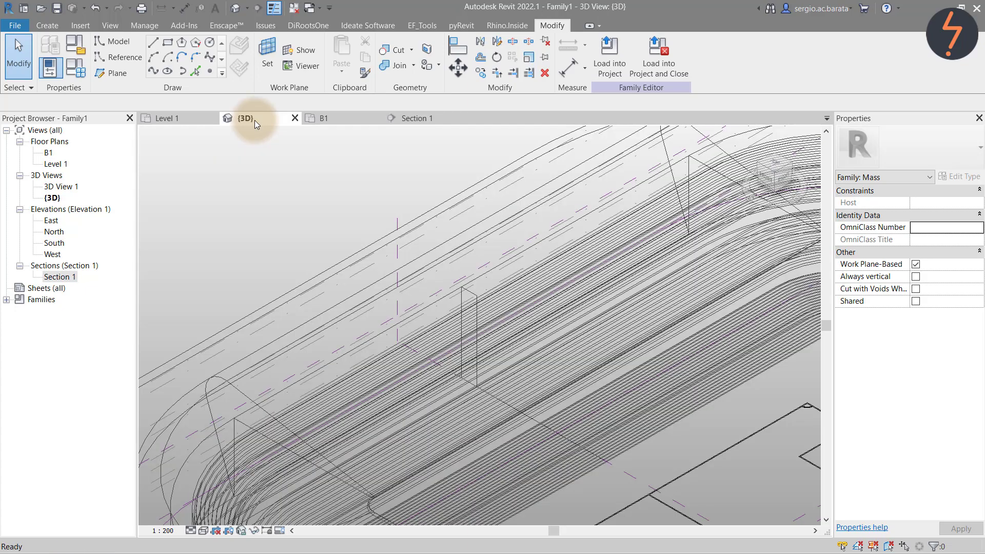
pyautogui.click(758, 163)
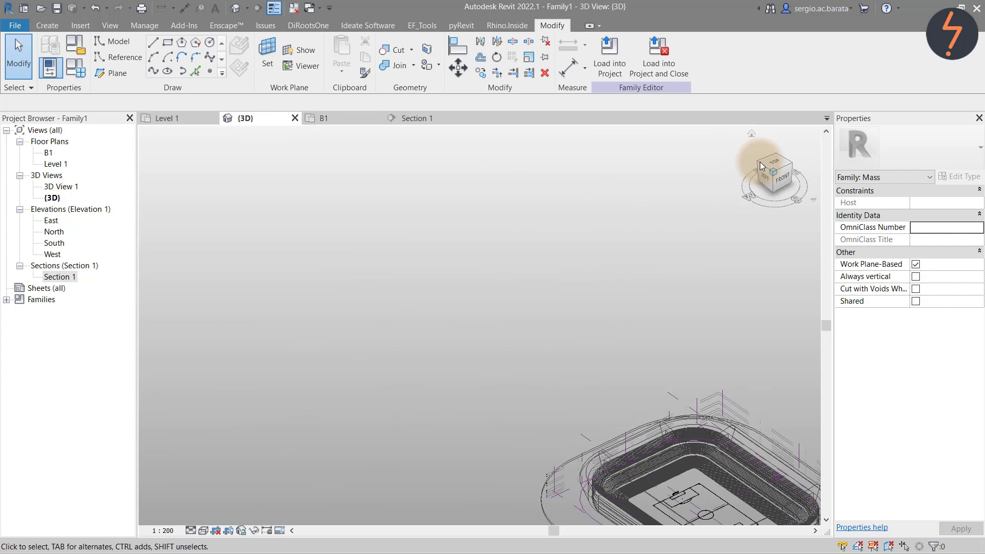
pyautogui.rightClick(284, 270)
pyautogui.click(314, 399)
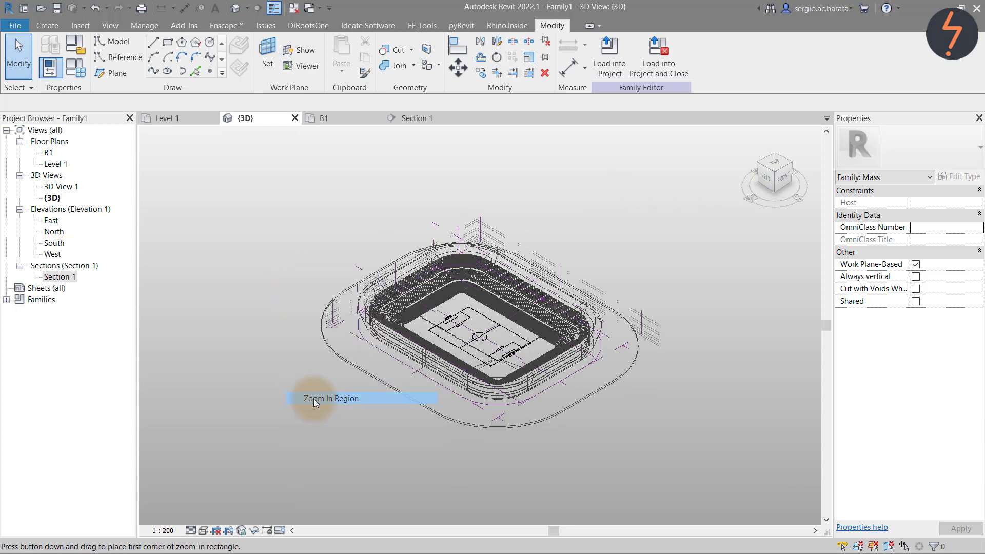
pyautogui.moveTo(365, 402); pyautogui.dragTo(463, 334)
pyautogui.press('Tab')
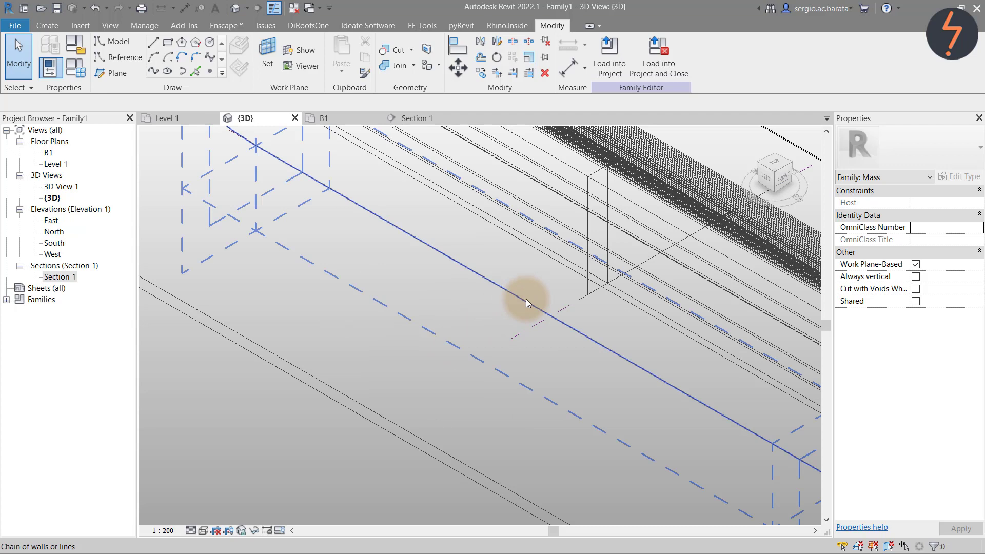
pyautogui.click(527, 301)
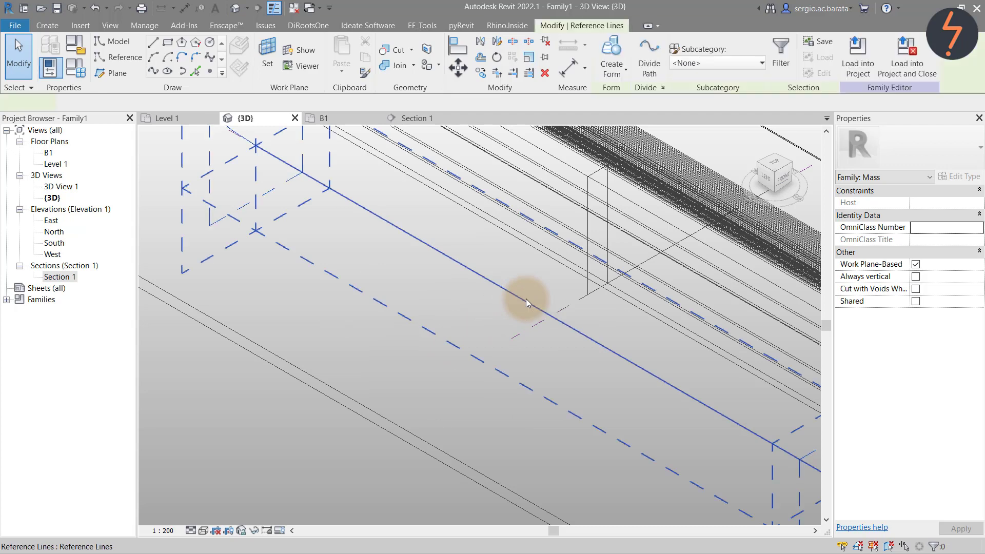
pyautogui.keyDown('ctrl'); pyautogui.click(586, 291); pyautogui.keyUp('ctrl')
pyautogui.click(626, 72)
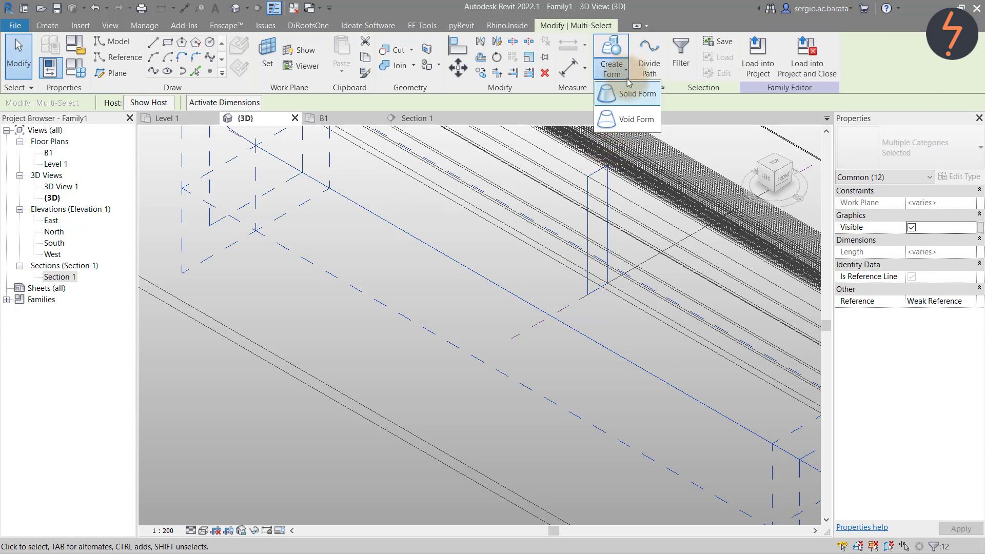
pyautogui.click(630, 94)
pyautogui.click(424, 118)
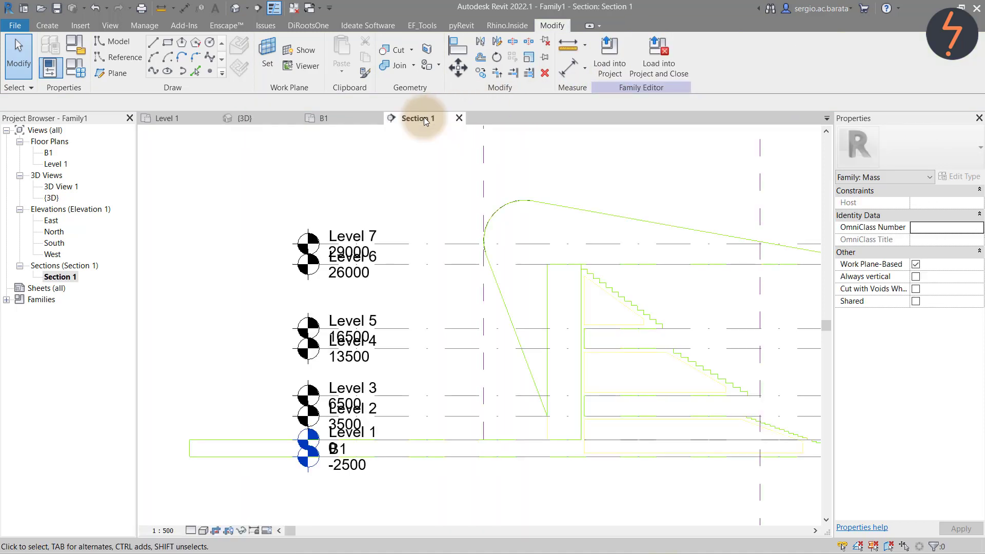
# - Display the {3D} view of the stadium in the Hidden Line visual style
pyautogui.click(815, 531)
pyautogui.click(815, 531)
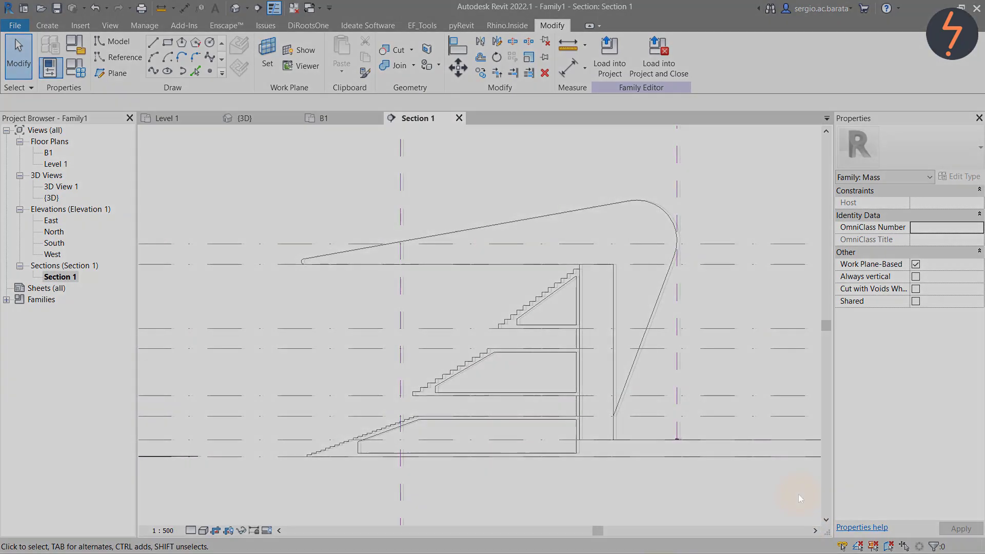
pyautogui.click(799, 496)
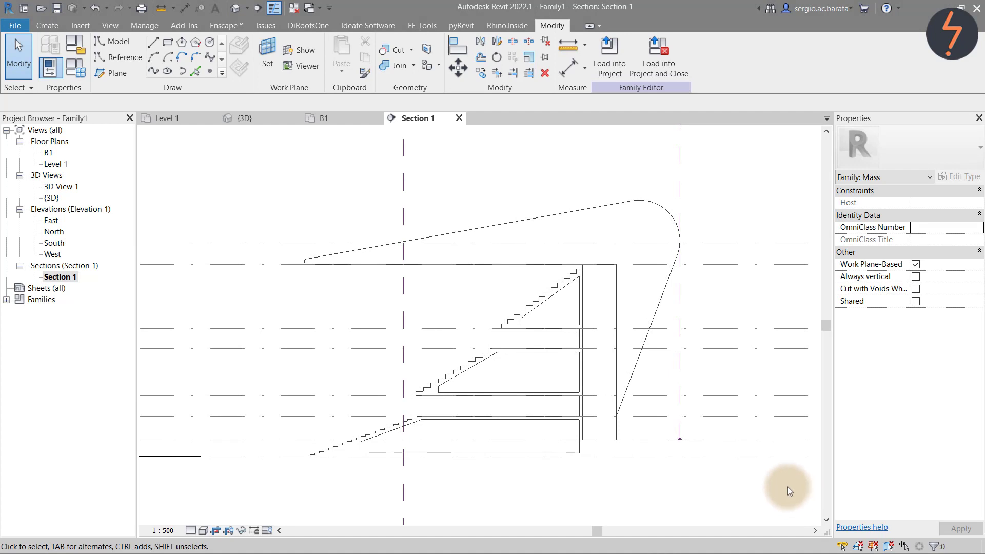
pyautogui.click(254, 122)
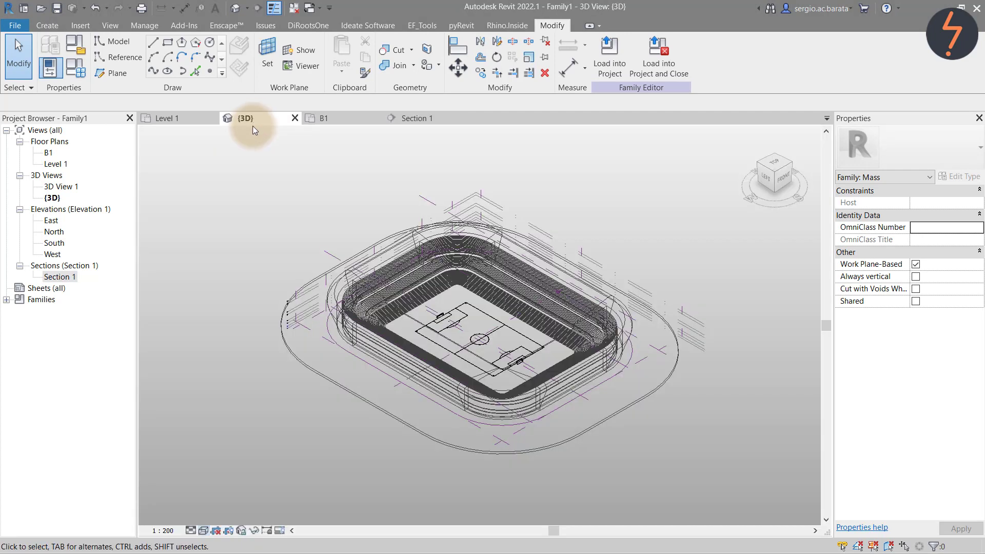
pyautogui.click(203, 531)
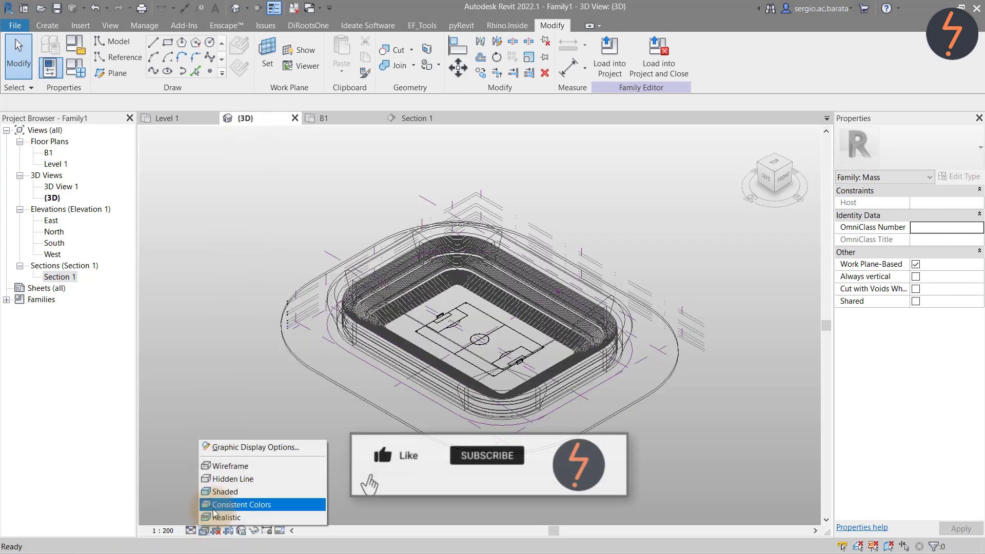
pyautogui.click(223, 480)
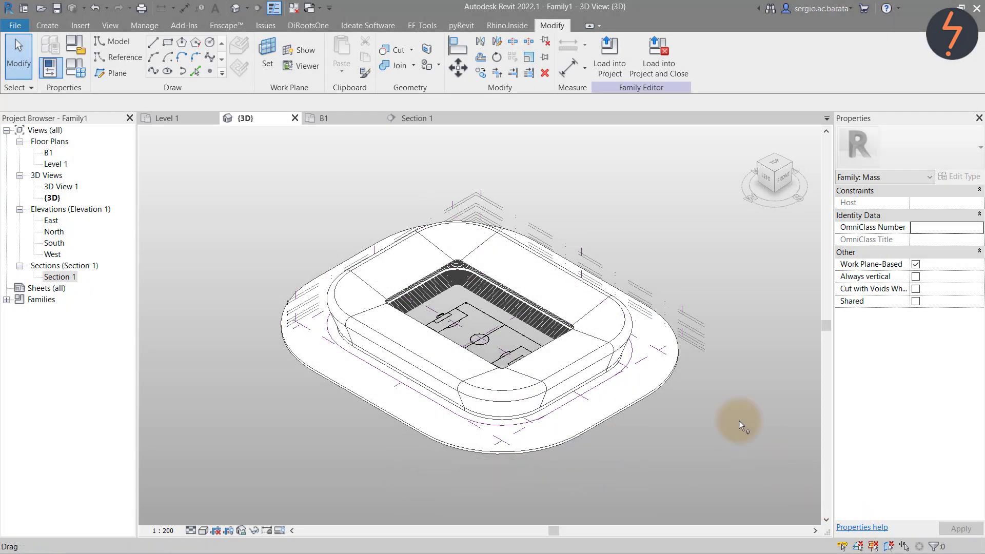
# - Close all inactive views and save the family
pyautogui.click(294, 8)
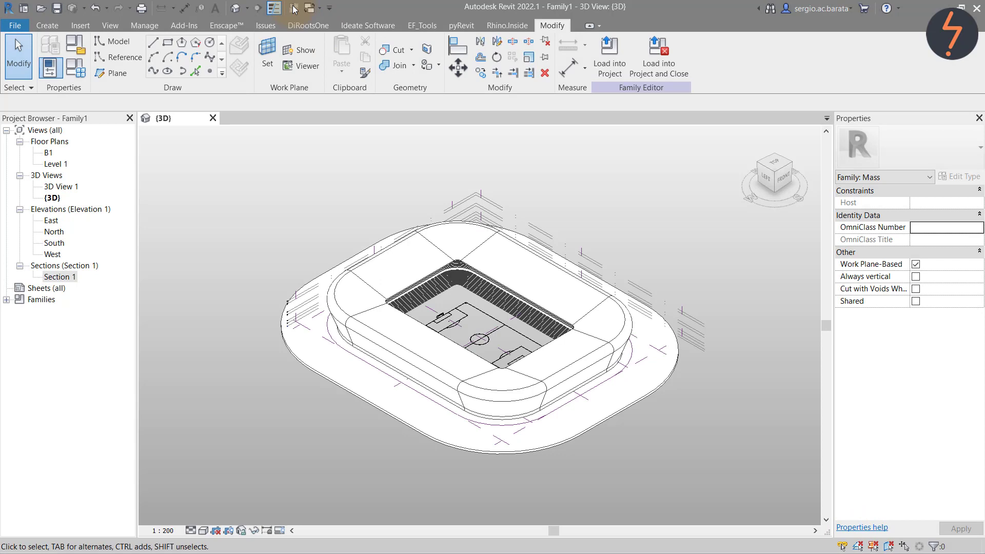
pyautogui.click(56, 9)
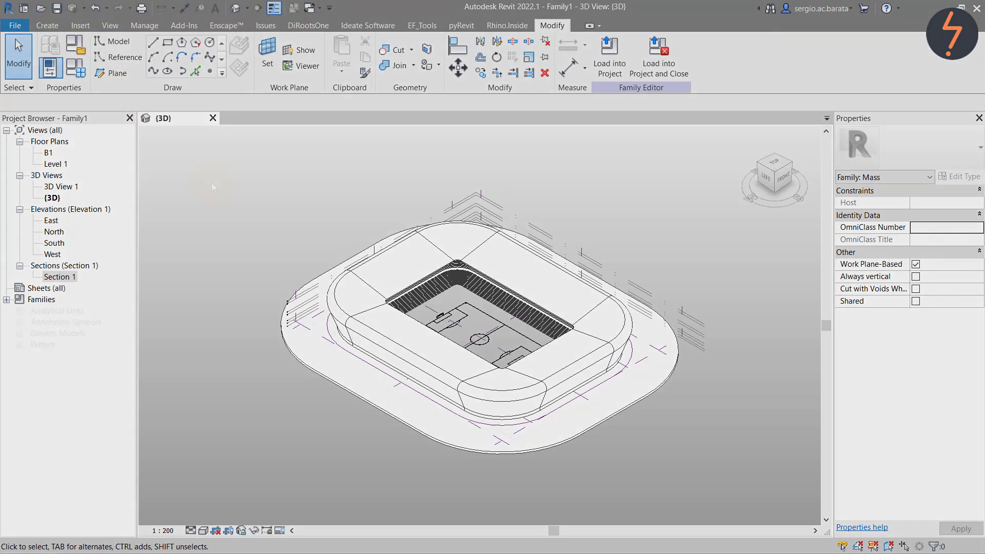
pyautogui.click(212, 183)
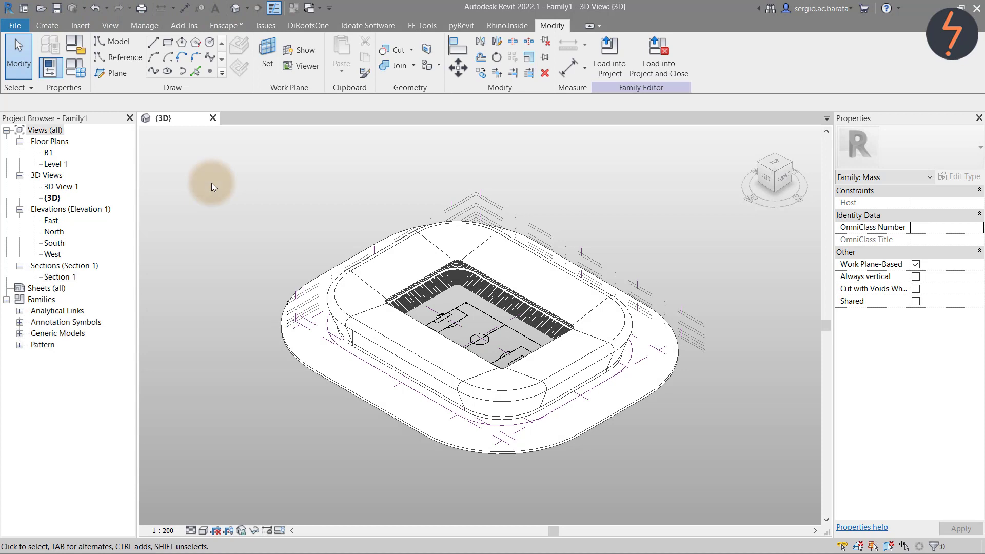
# - In Level 1, copy the lower reference plane 20000 and mirror it about the centre plane
pyautogui.doubleClick(56, 164)
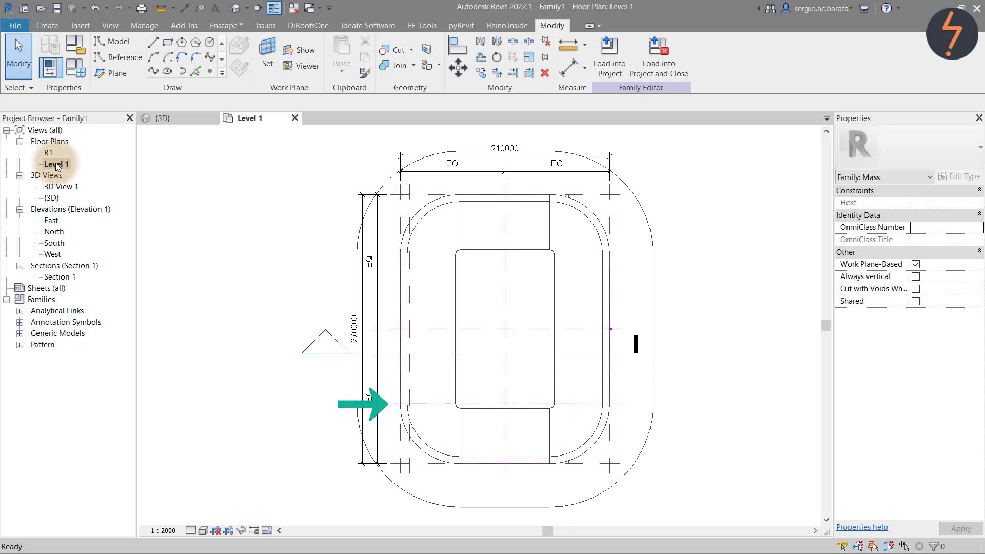
pyautogui.click(478, 405)
pyautogui.press('c')
pyautogui.press('o')
pyautogui.write('20000')
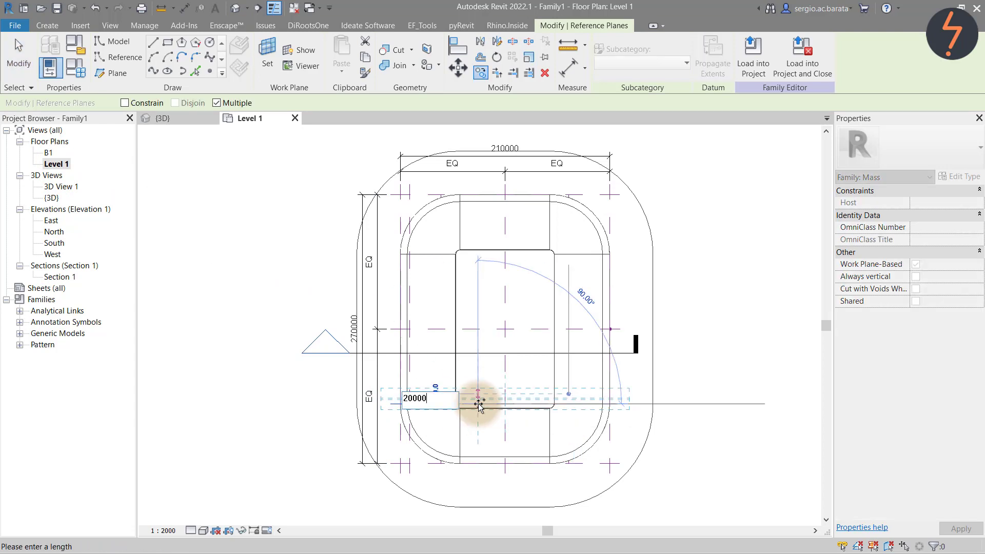
pyautogui.press('Return')
pyautogui.press('Escape')
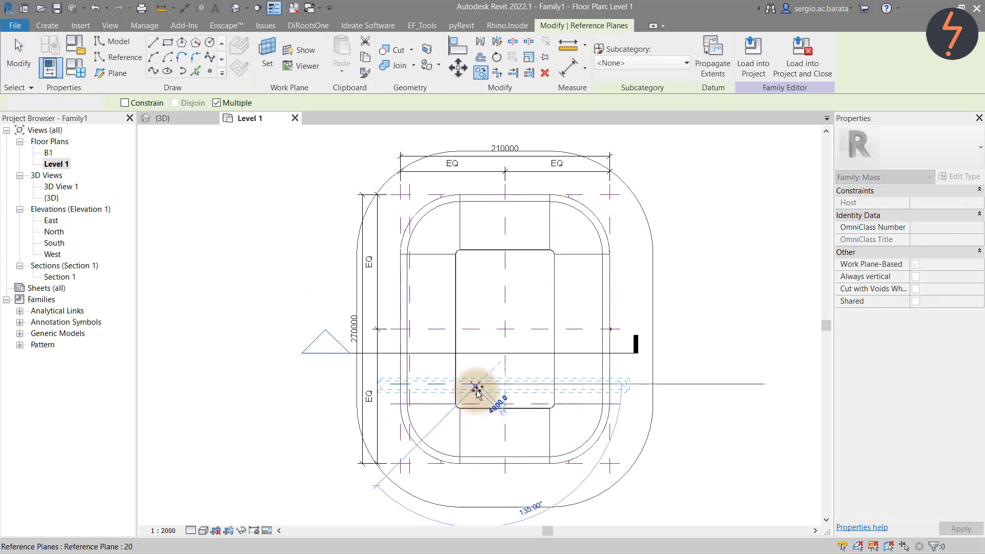
pyautogui.press('m')
pyautogui.press('m')
pyautogui.click(481, 328)
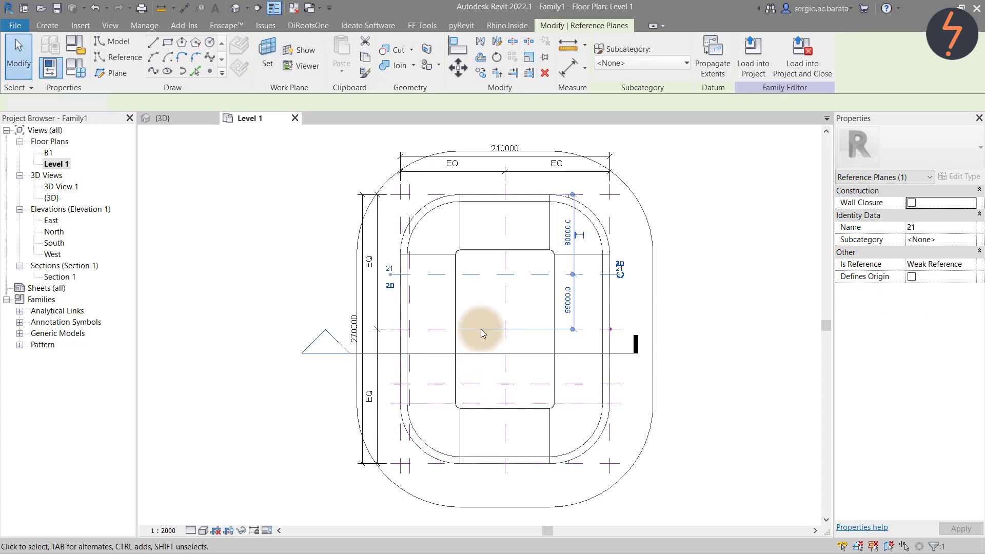
pyautogui.press('Escape')
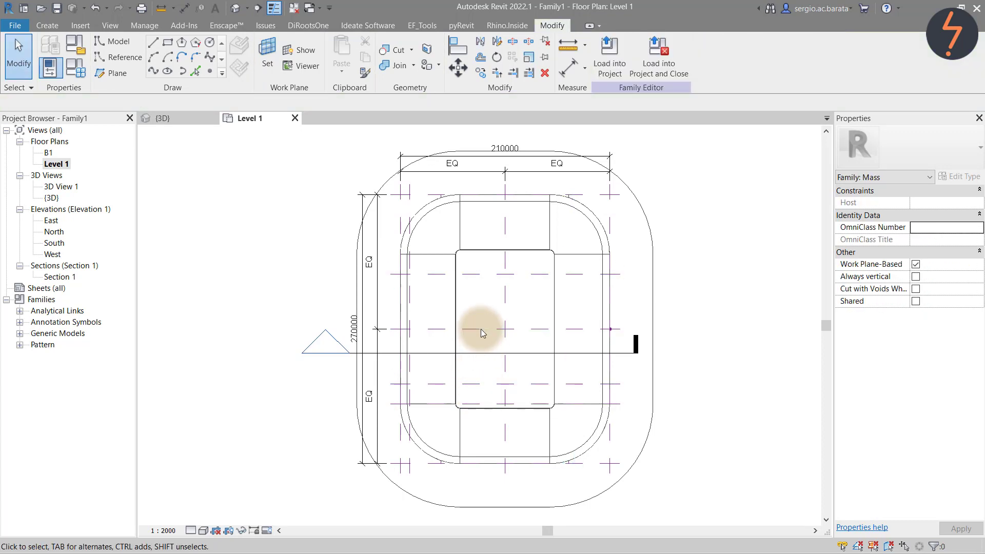
# - Copy the upper reference plane, set its distance to 10000, and mirror it about the centre
pyautogui.click(484, 277)
pyautogui.press('c')
pyautogui.press('o')
pyautogui.click(485, 315)
pyautogui.press('Escape')
pyautogui.press('Escape')
pyautogui.click(485, 316)
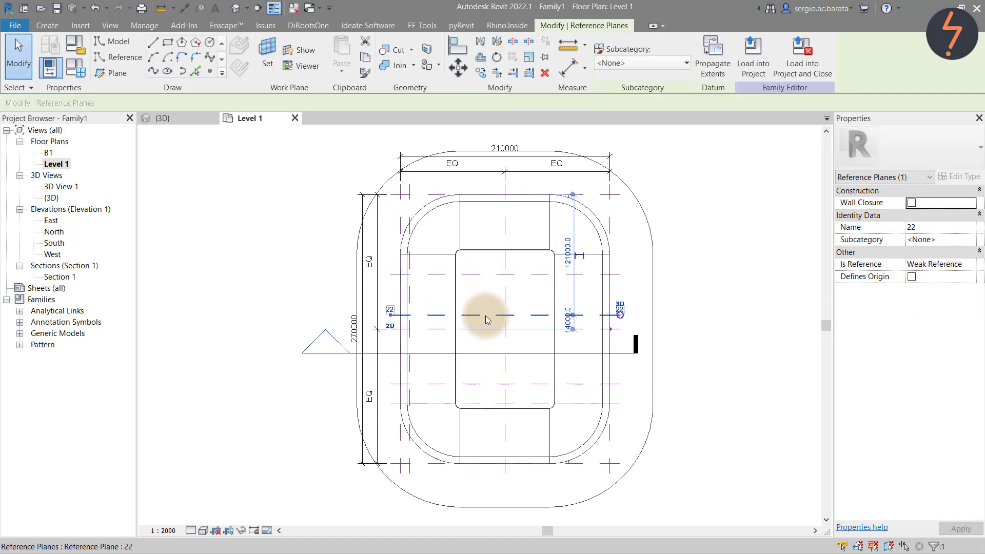
pyautogui.click(564, 325)
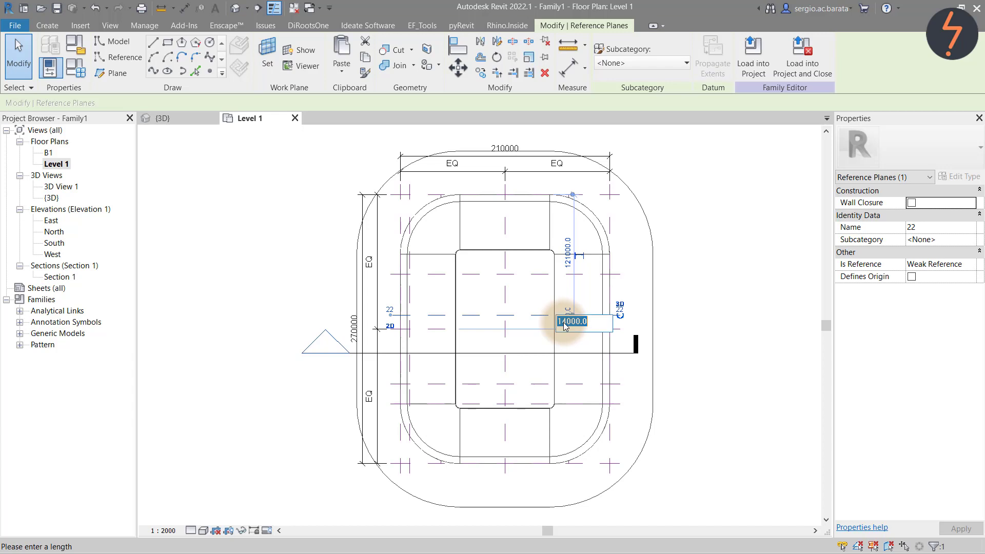
pyautogui.write('10000')
pyautogui.press('Return')
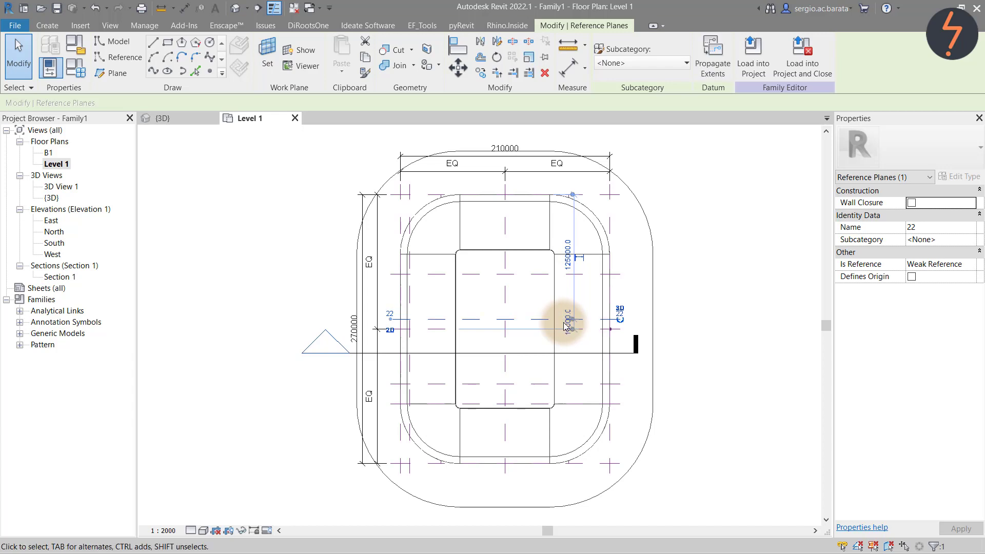
pyautogui.click(537, 323)
pyautogui.click(540, 329)
pyautogui.press('Escape')
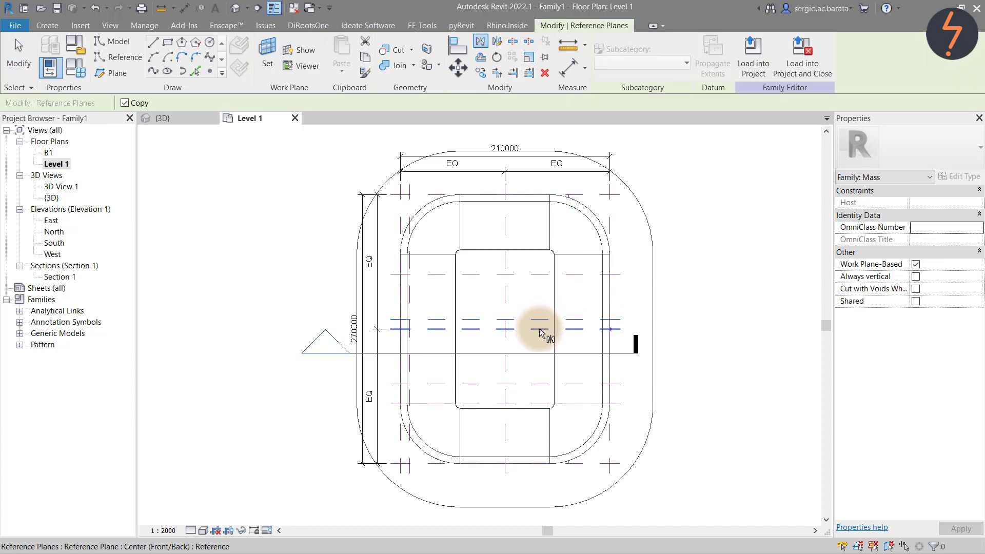
pyautogui.click(539, 328)
pyautogui.press('Escape')
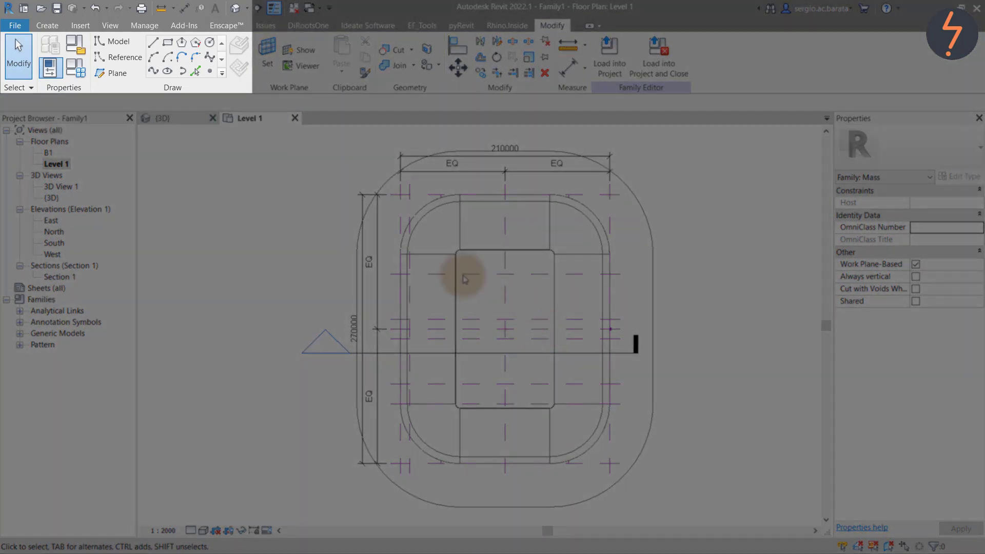
# - Draw Section 2 vertically across the Level 1 plan and stretch its depth over the whole stadium
pyautogui.click(114, 27)
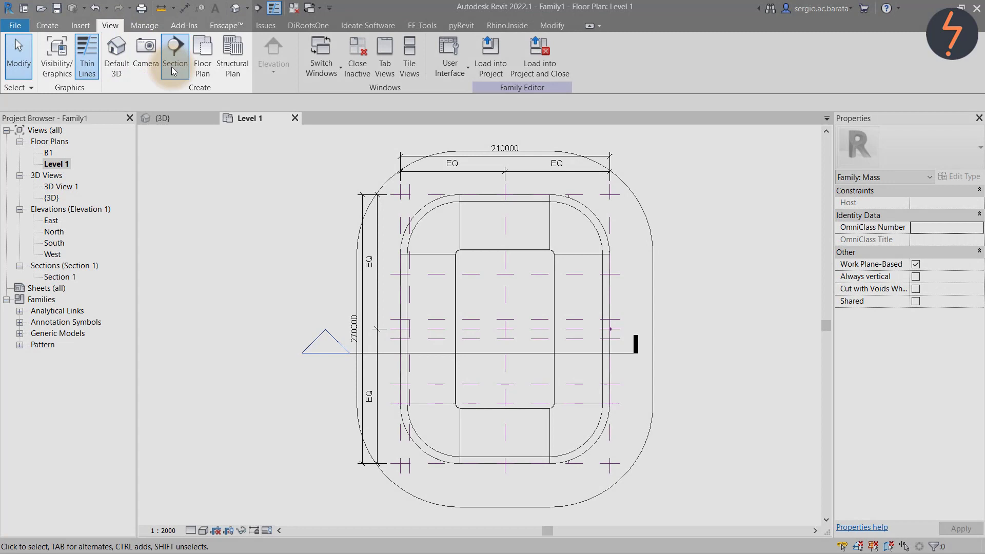
pyautogui.click(175, 51)
pyautogui.click(327, 147)
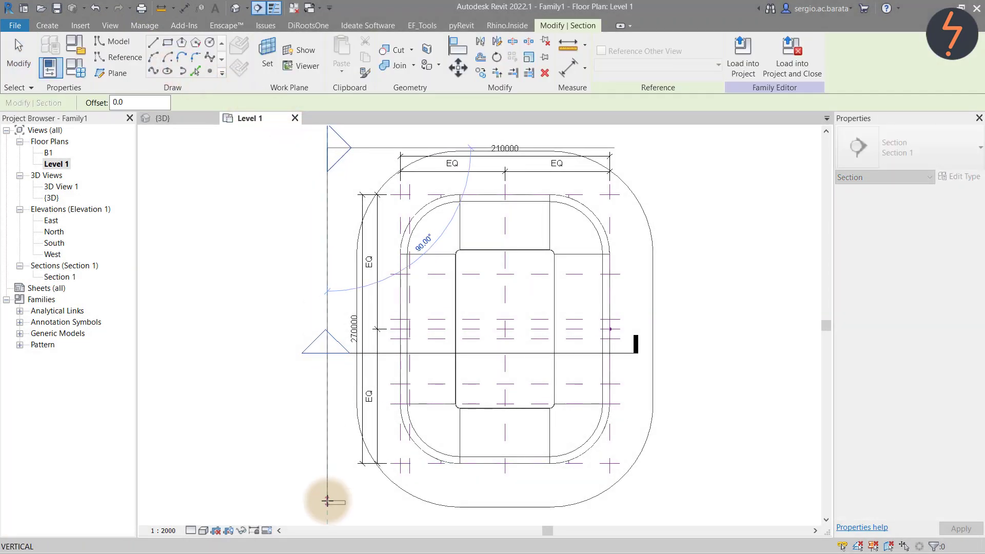
pyautogui.click(328, 500)
pyautogui.press('Escape')
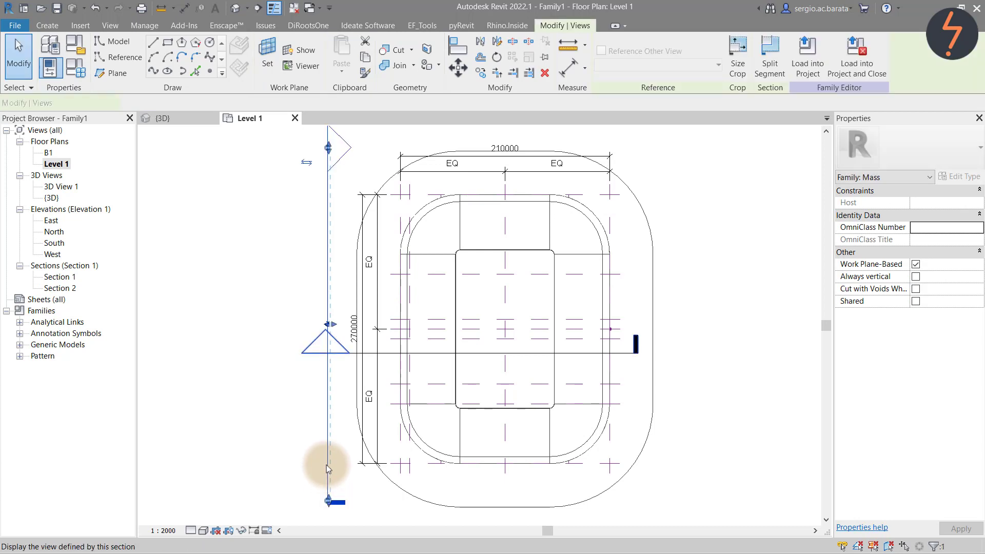
pyautogui.moveTo(329, 324); pyautogui.dragTo(476, 332)
pyautogui.press('Escape')
pyautogui.rightClick(337, 153)
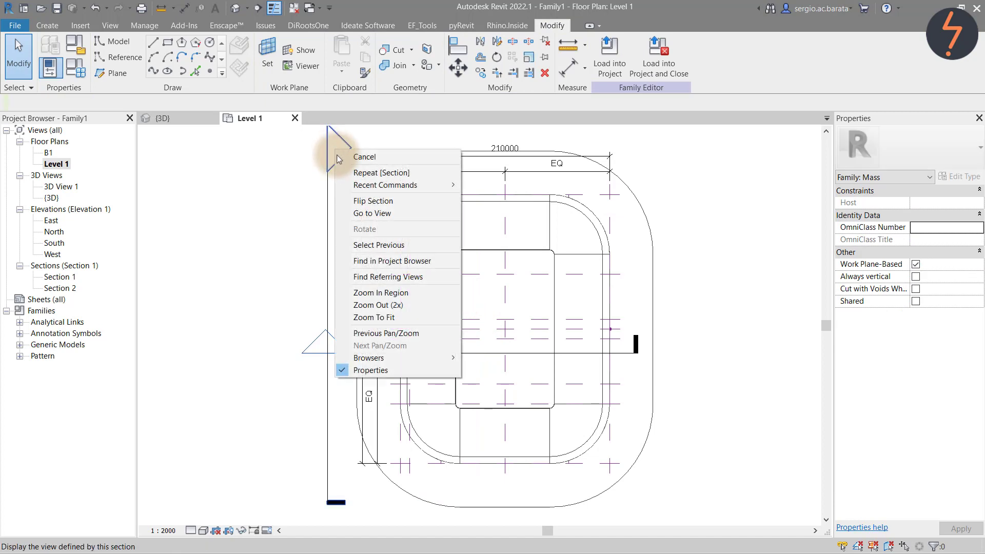
# - Open Section 2, then go back to Level 1 and open Section 1
pyautogui.click(372, 213)
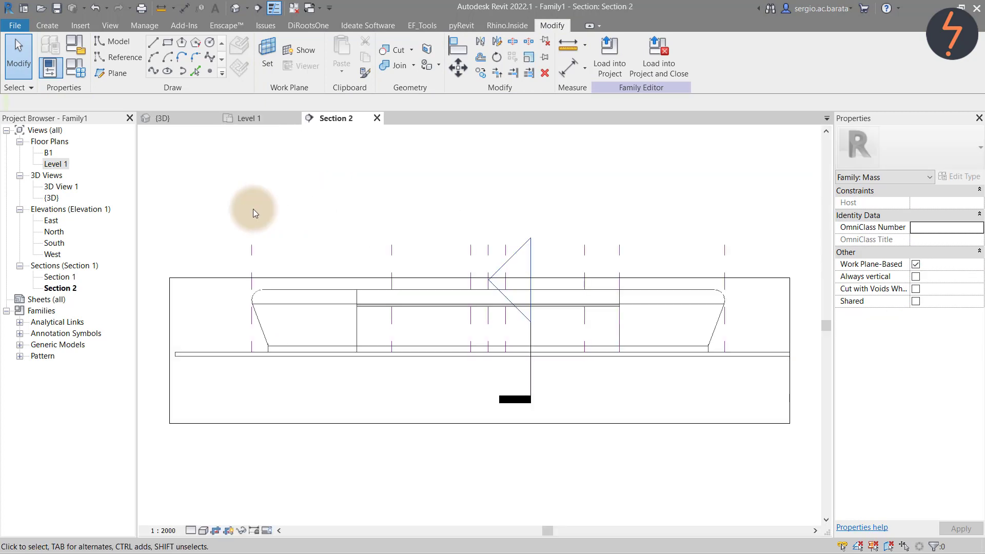
pyautogui.click(247, 122)
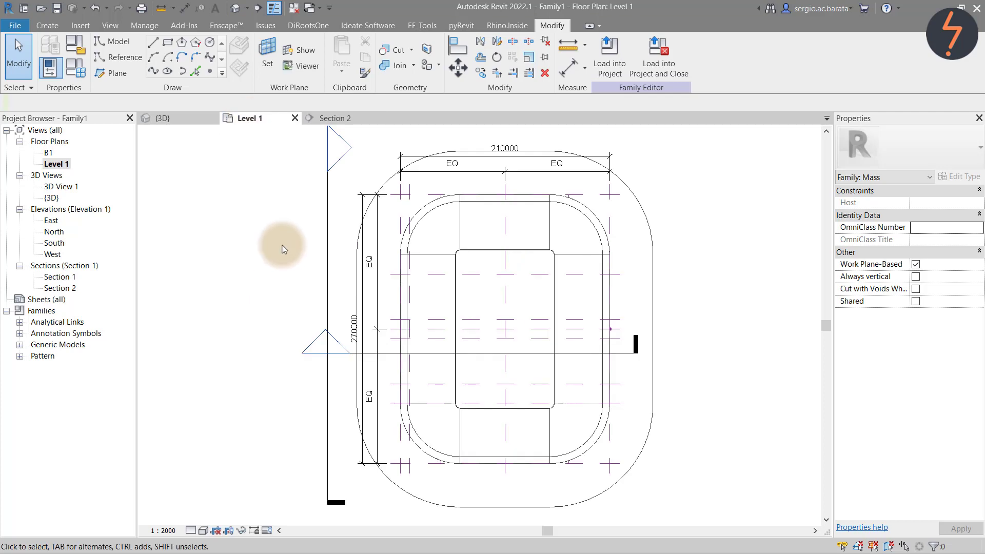
pyautogui.rightClick(309, 340)
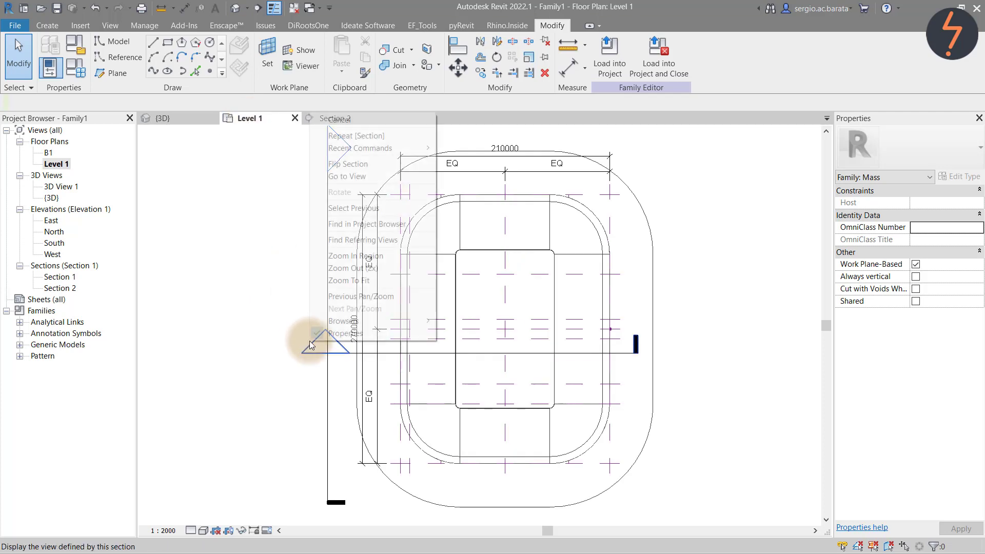
pyautogui.click(352, 177)
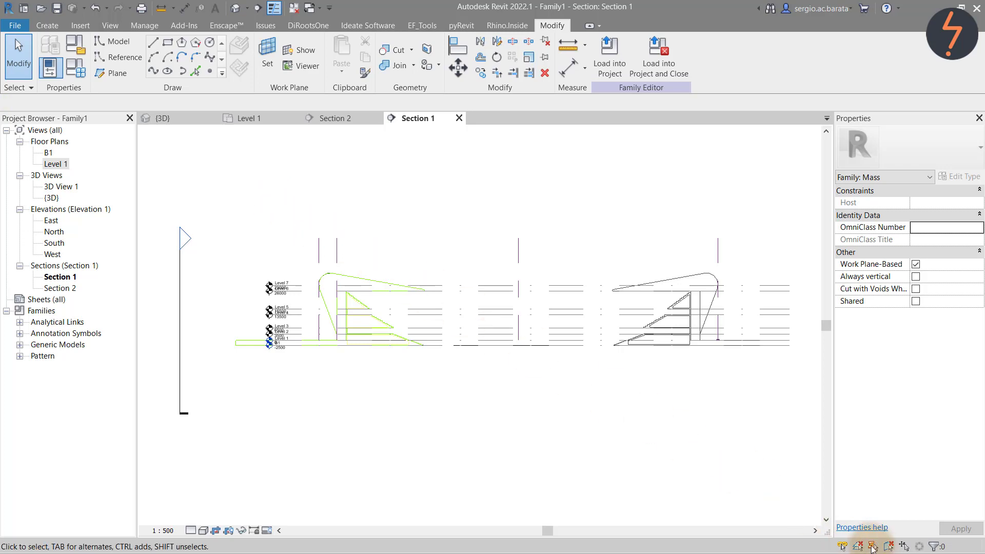
# - Name the vertical reference plane beside the left stadium profile 'Entry'
pyautogui.click(335, 248)
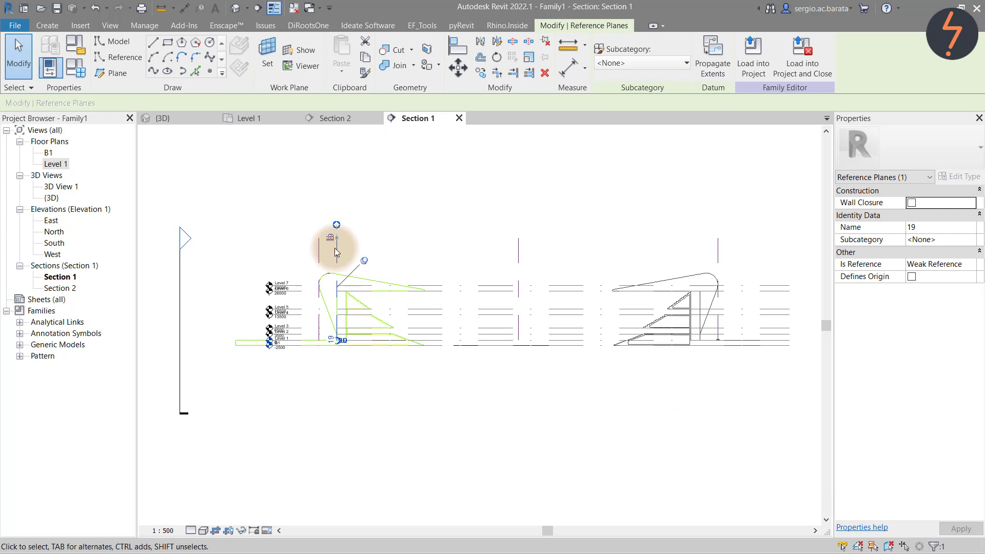
pyautogui.click(933, 233)
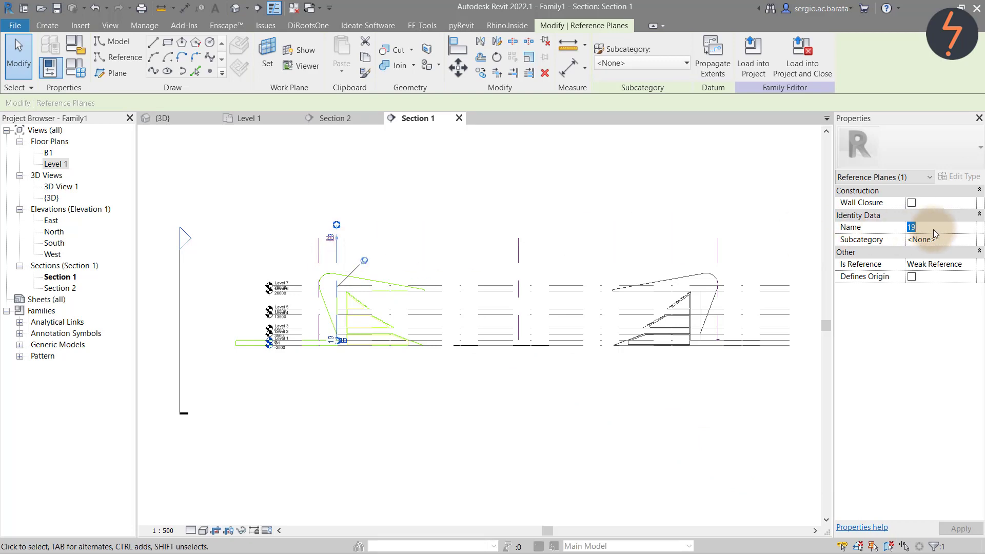
pyautogui.write('Ent')
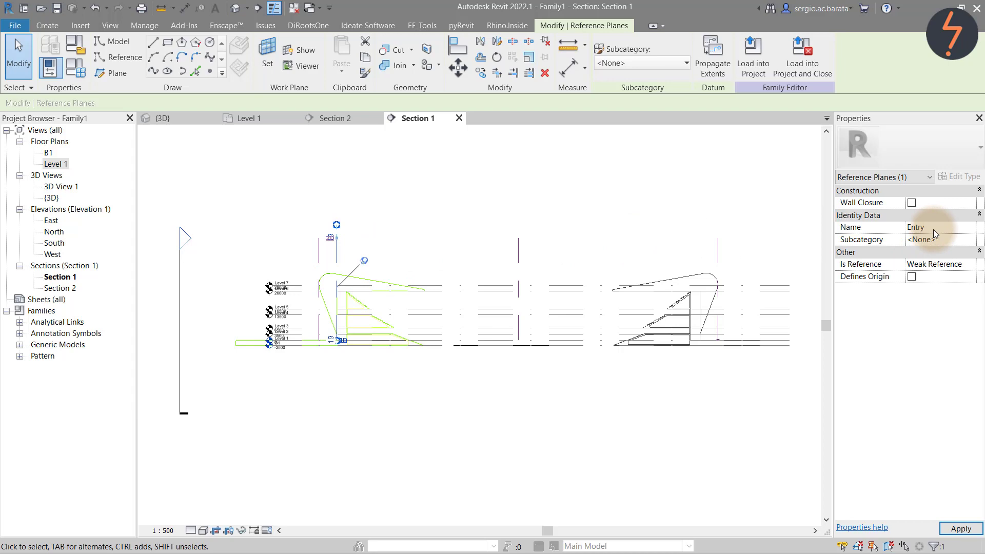
pyautogui.write('ry')
pyautogui.click(754, 183)
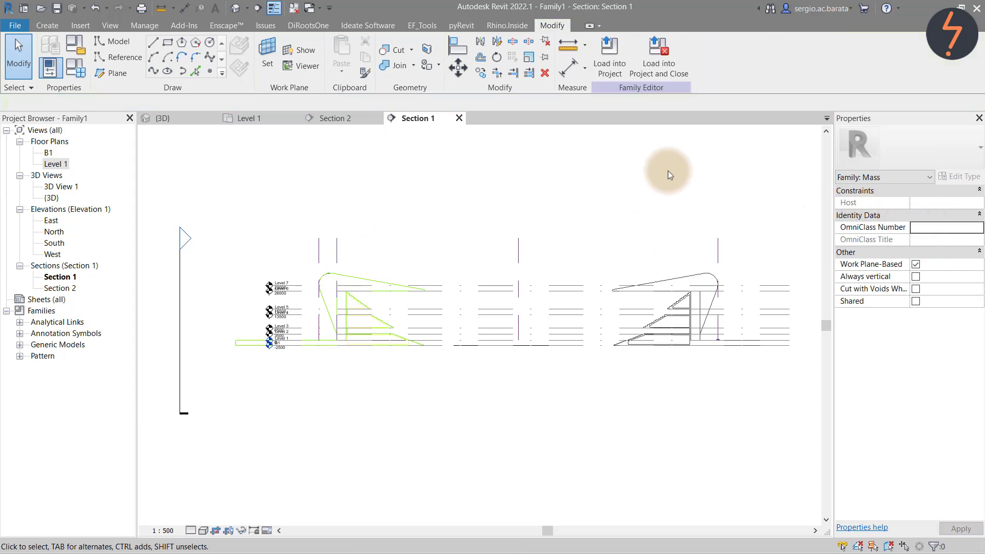
# - In Section 2, start a model line on the work plane Reference Plane : Entry
pyautogui.click(334, 118)
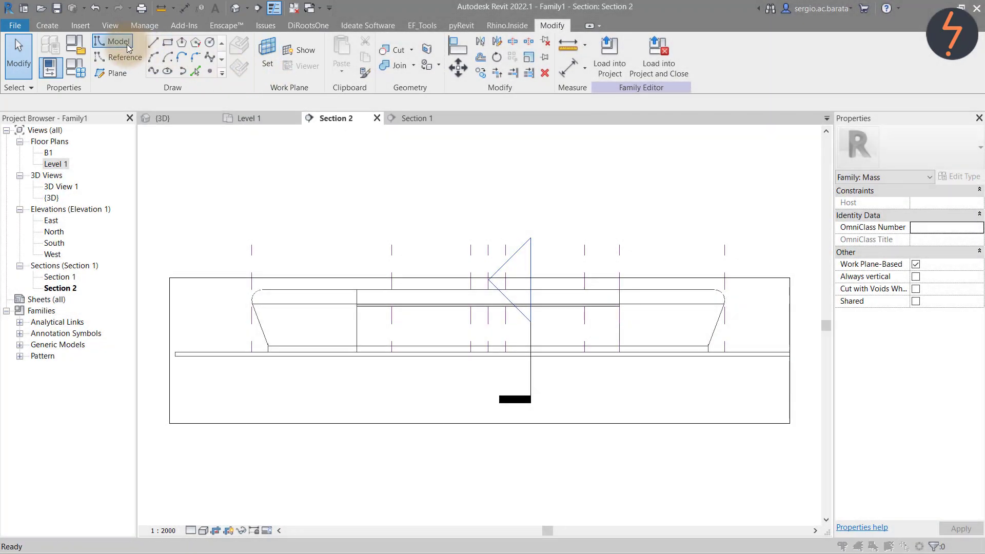
pyautogui.click(127, 44)
pyautogui.click(491, 282)
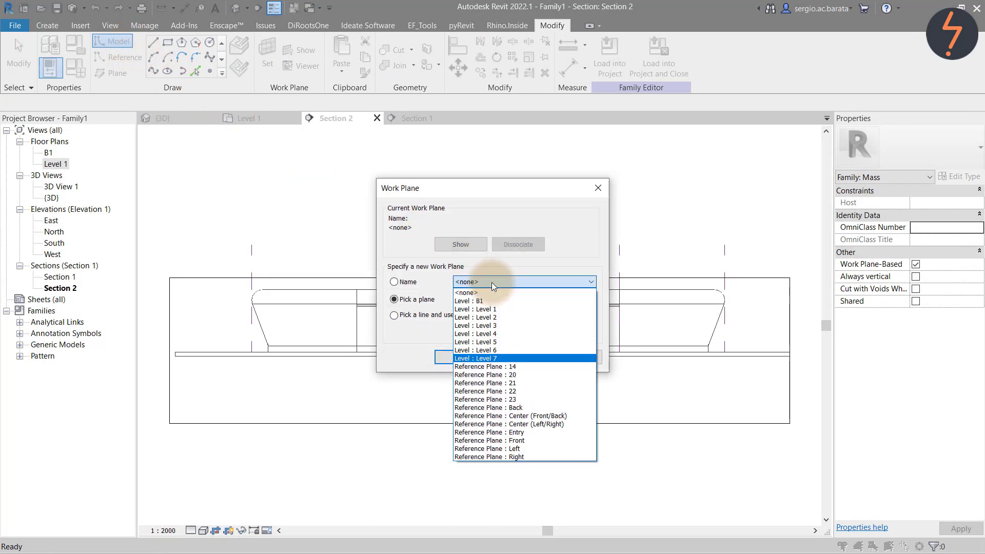
pyautogui.click(525, 433)
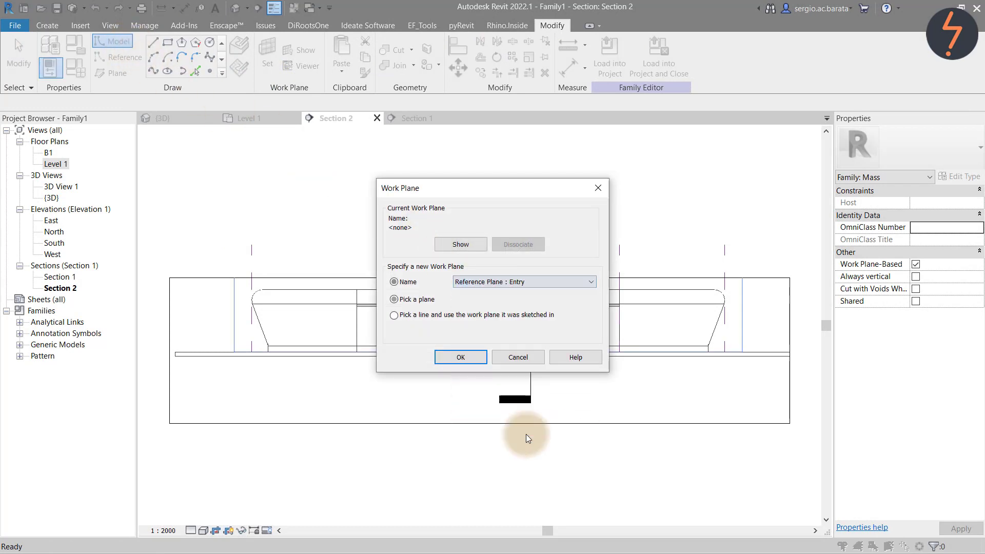
pyautogui.click(466, 356)
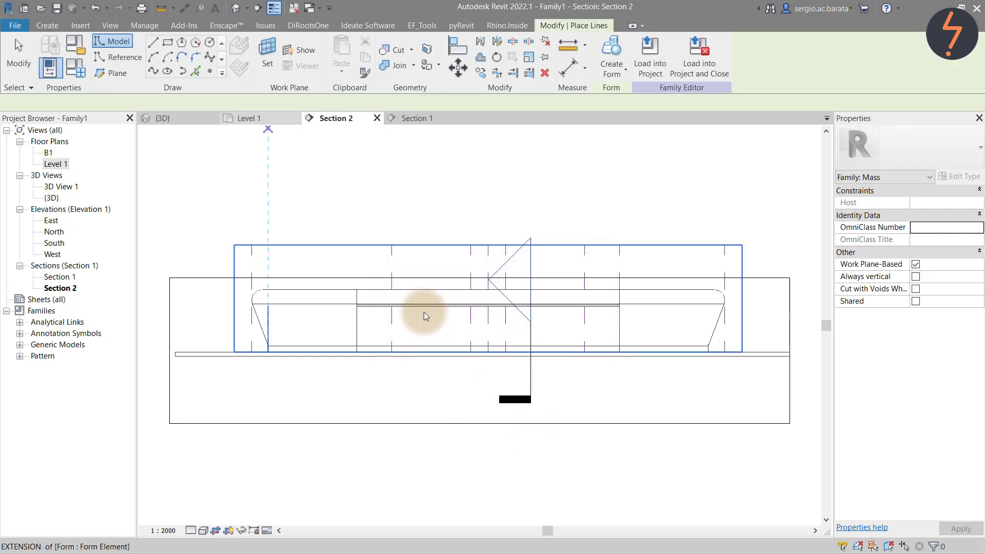
# - Zoom to the stand base and sketch the entry rectangles, including one 20000 by 3500
pyautogui.click(168, 44)
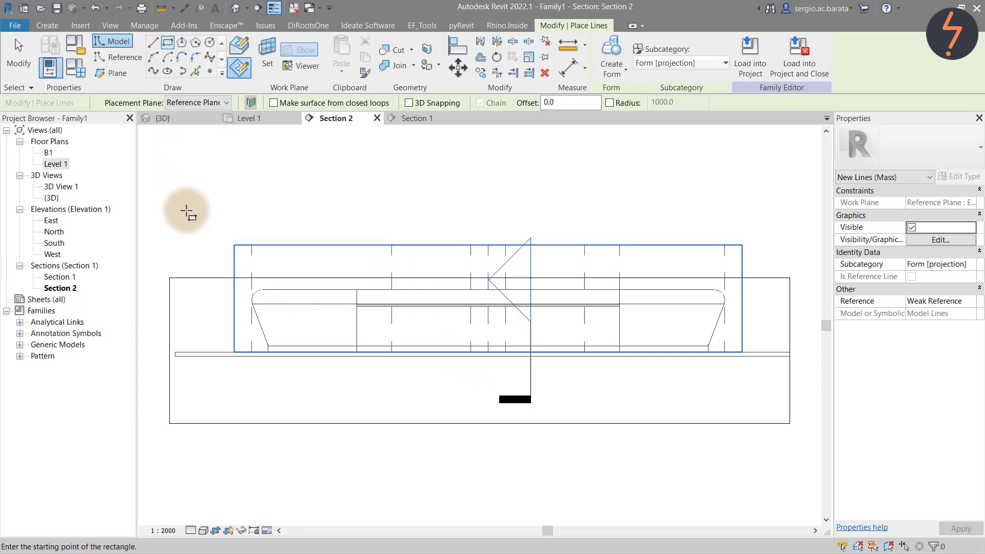
pyautogui.rightClick(187, 211)
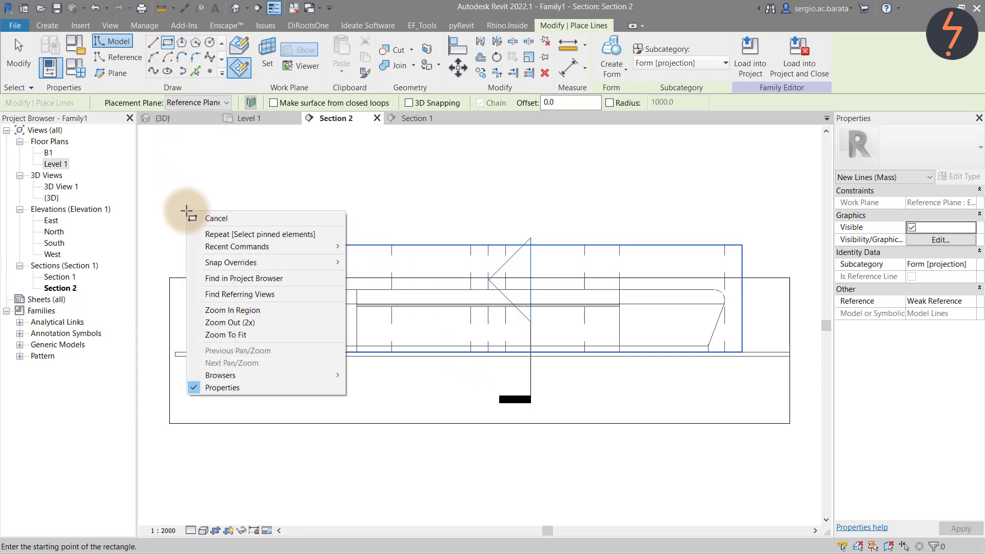
pyautogui.click(239, 311)
pyautogui.moveTo(324, 327); pyautogui.dragTo(677, 362)
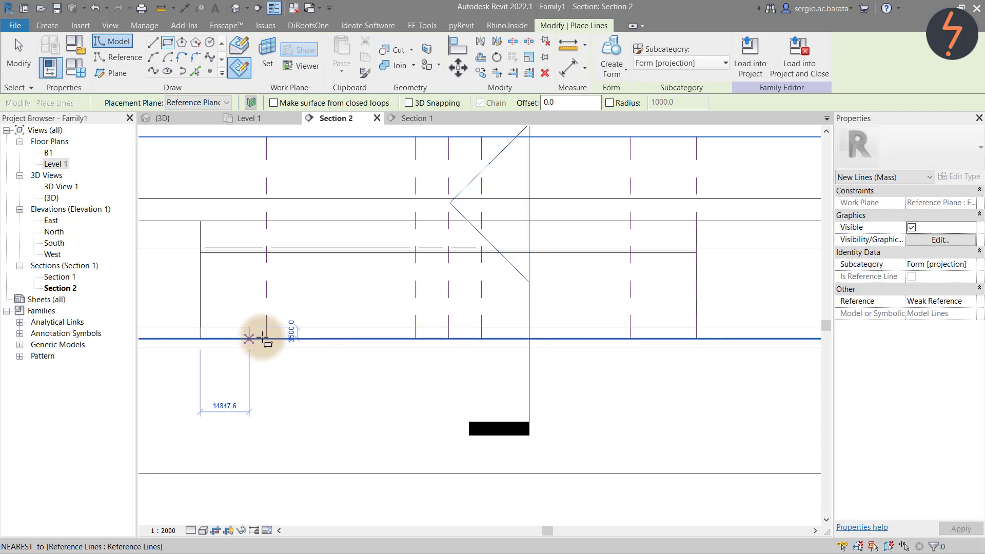
pyautogui.click(249, 339)
pyautogui.click(259, 336)
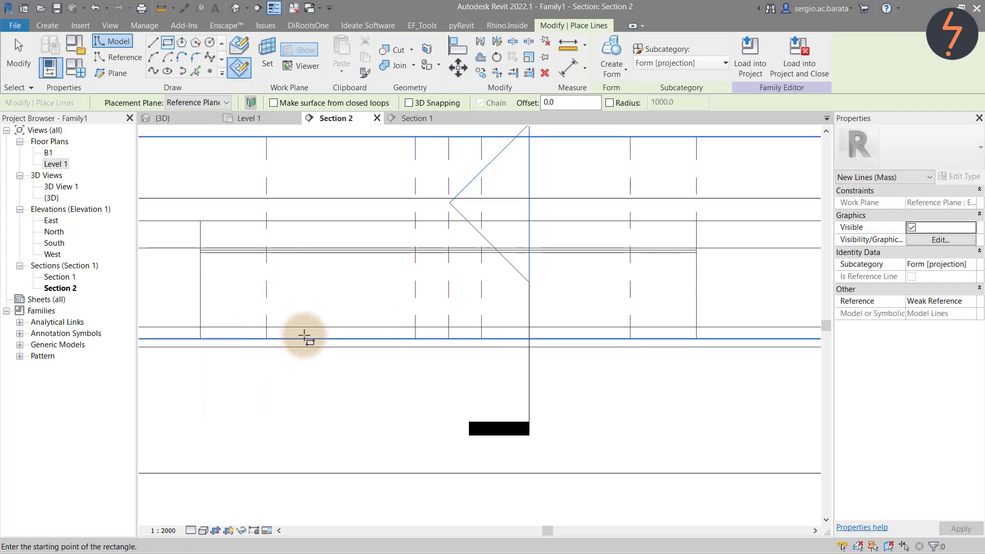
pyautogui.click(415, 327)
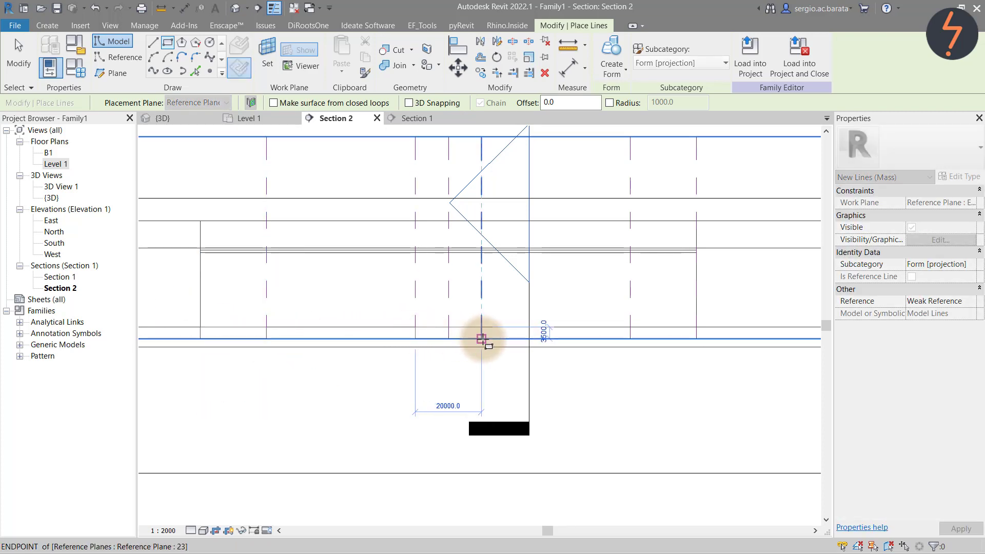
pyautogui.click(481, 338)
pyautogui.click(631, 331)
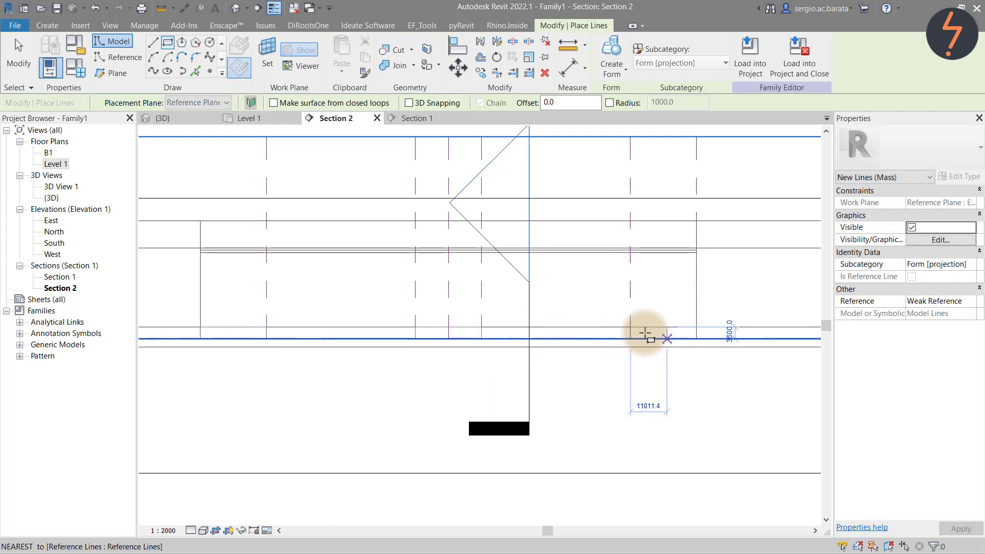
pyautogui.click(666, 338)
pyautogui.click(696, 383)
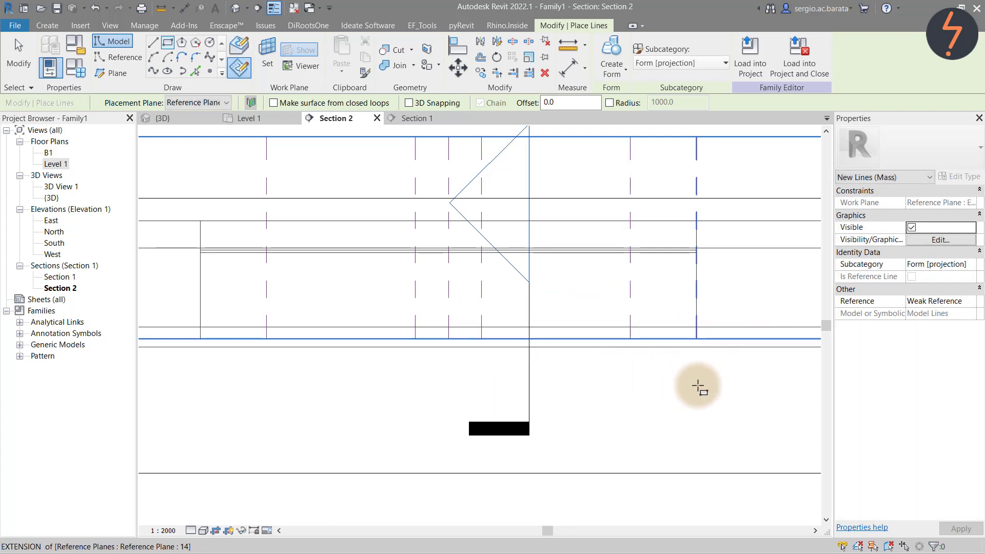
pyautogui.press('Escape')
pyautogui.press('Escape')
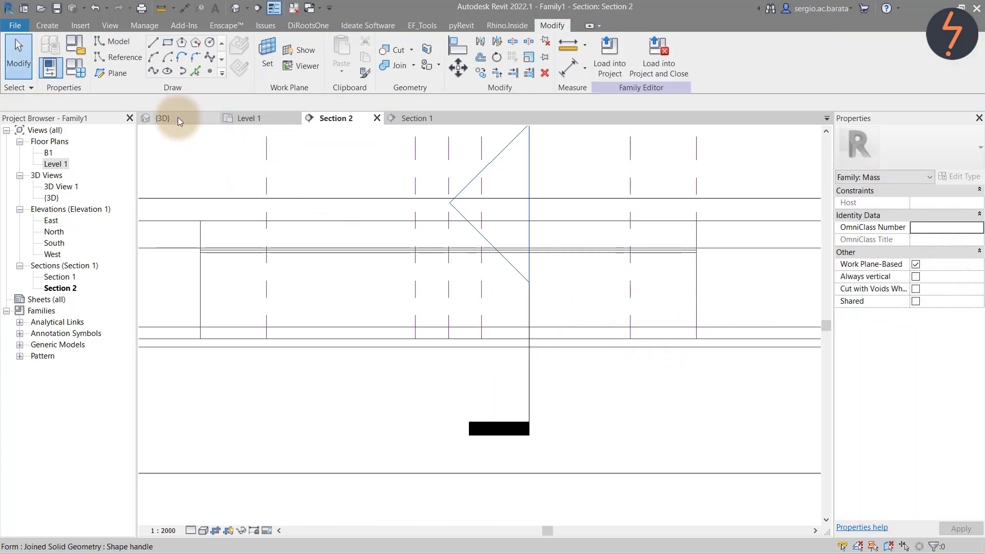
# - Switch to the {3D} view and zoom in on the front stand's entry lines
pyautogui.click(169, 118)
pyautogui.rightClick(232, 233)
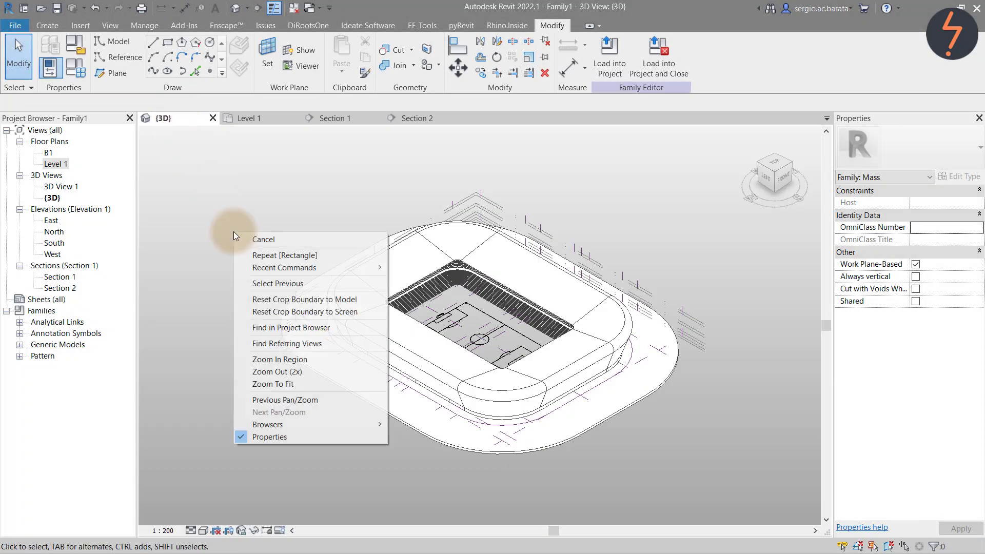
pyautogui.click(272, 359)
pyautogui.moveTo(296, 319); pyautogui.dragTo(500, 435)
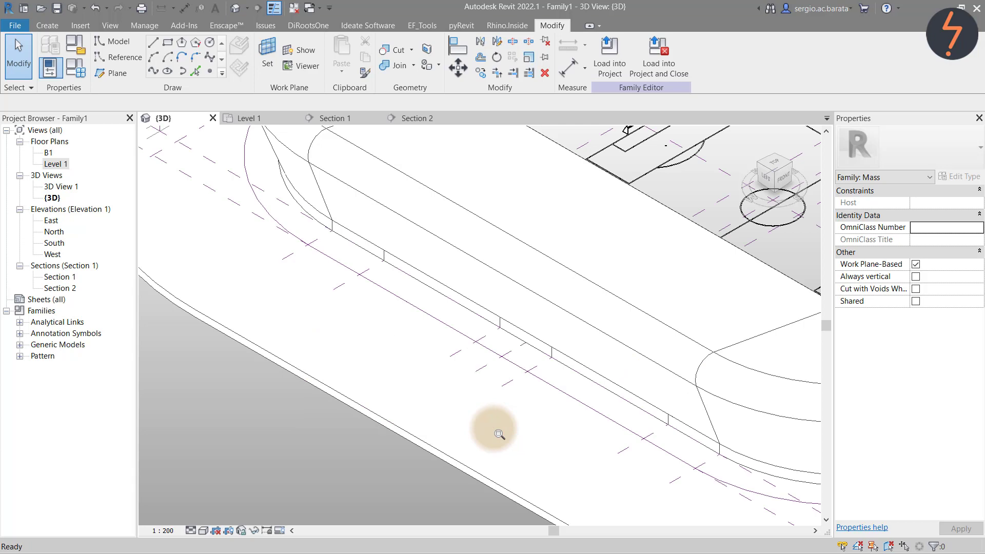
# - Select the entry outline lines, try a void form, then undo it
pyautogui.press('Tab')
pyautogui.click(373, 253)
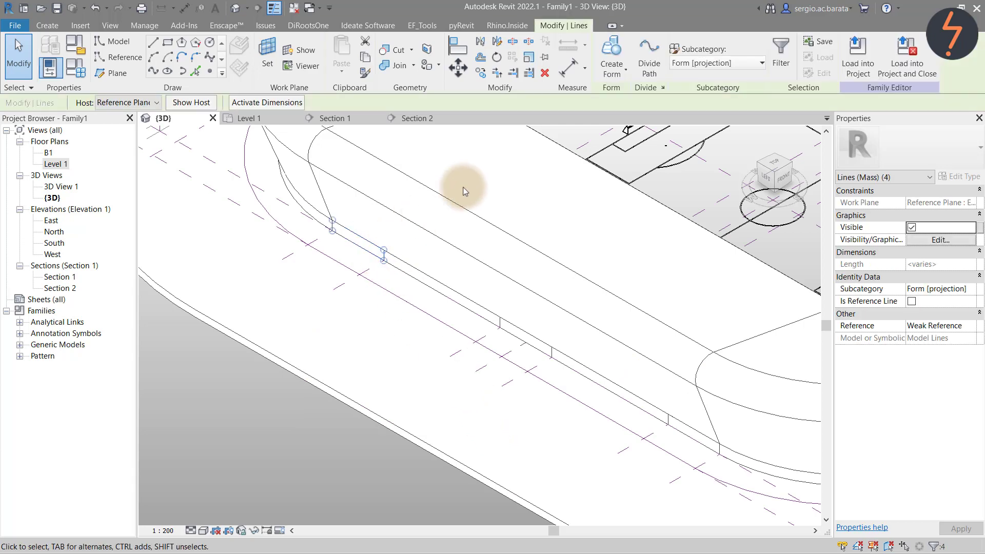
pyautogui.click(621, 74)
pyautogui.click(635, 125)
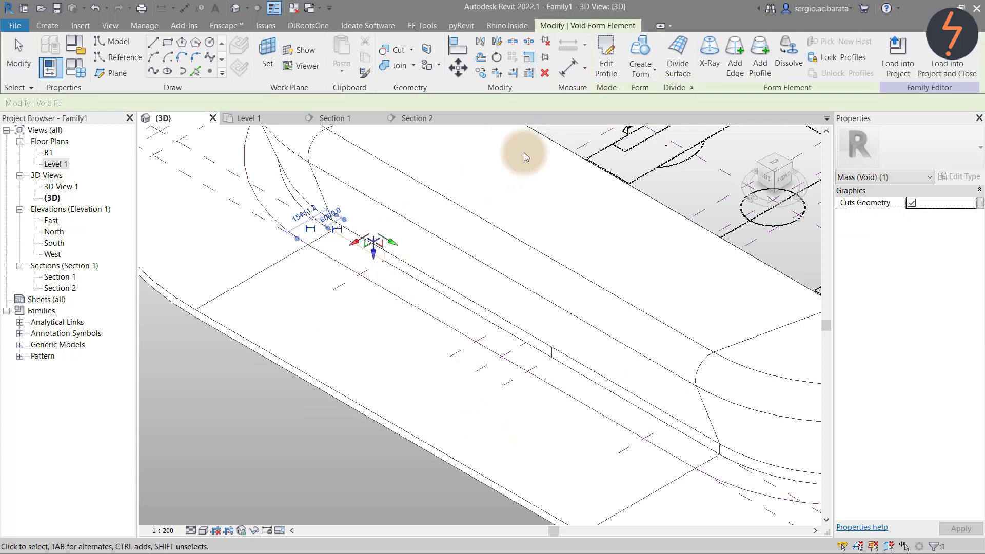
pyautogui.hotkey('ctrl', 'z')
pyautogui.click(612, 74)
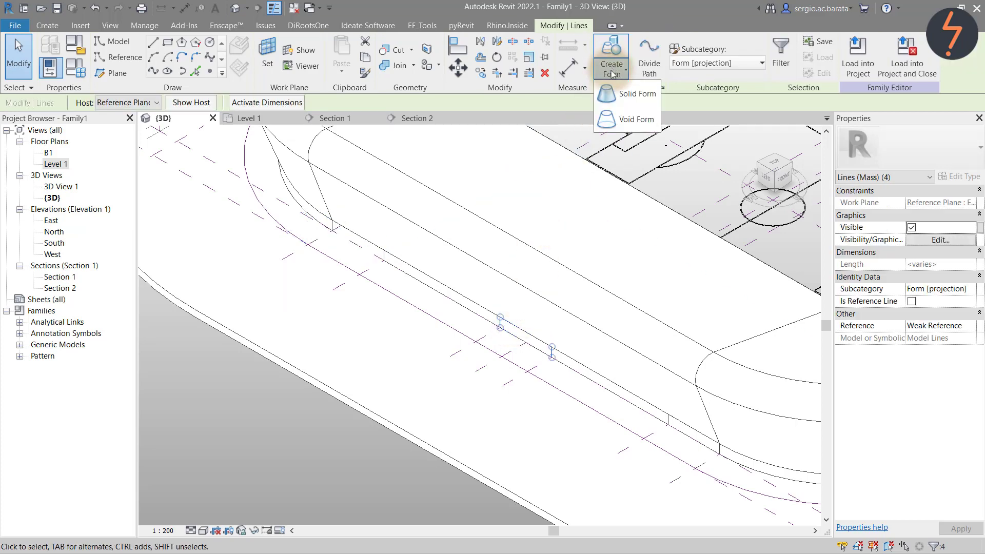
pyautogui.click(609, 354)
pyautogui.click(674, 421)
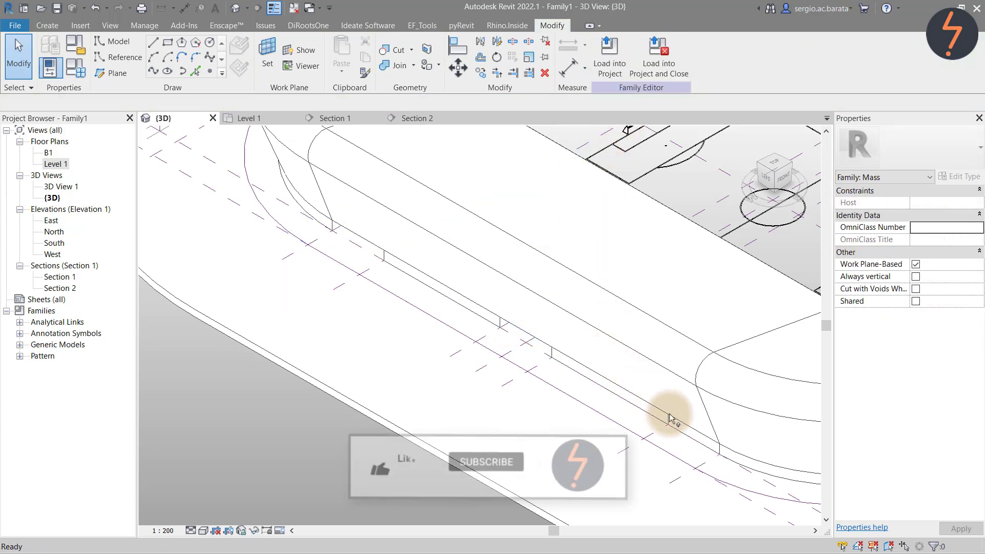
pyautogui.click(671, 418)
pyautogui.click(611, 72)
pyautogui.click(585, 229)
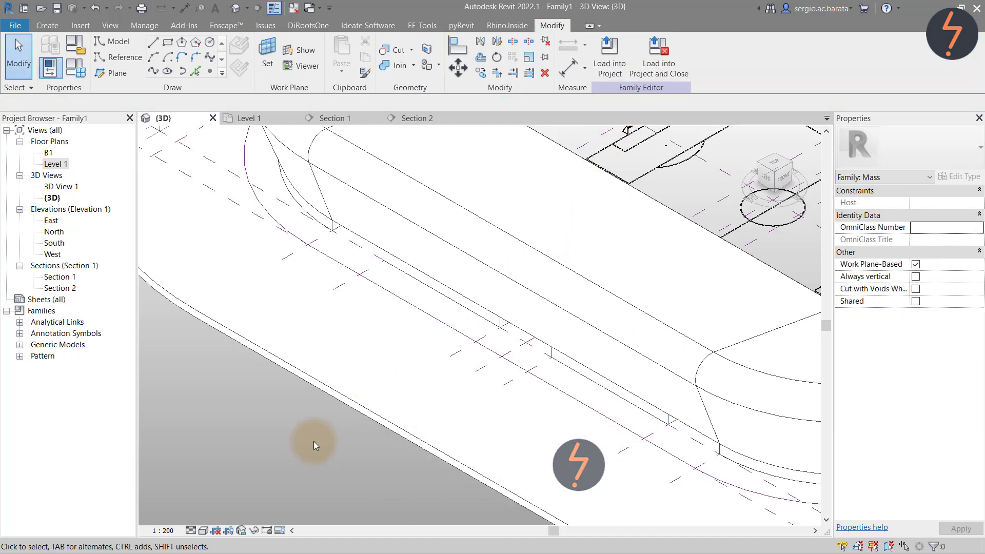
# - Switch the visual style to Wireframe, then back to Shaded
pyautogui.click(203, 531)
pyautogui.click(219, 467)
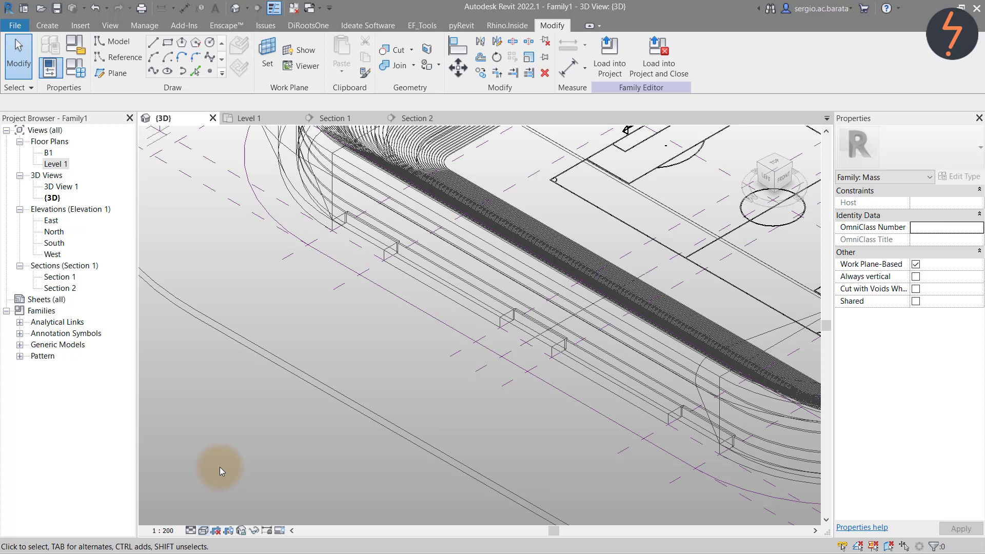
pyautogui.click(203, 530)
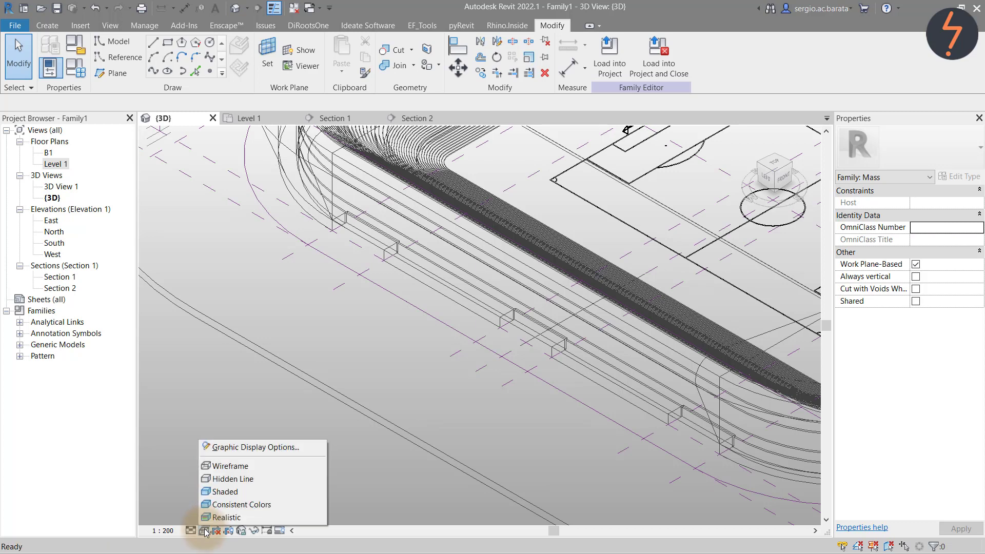
pyautogui.click(218, 490)
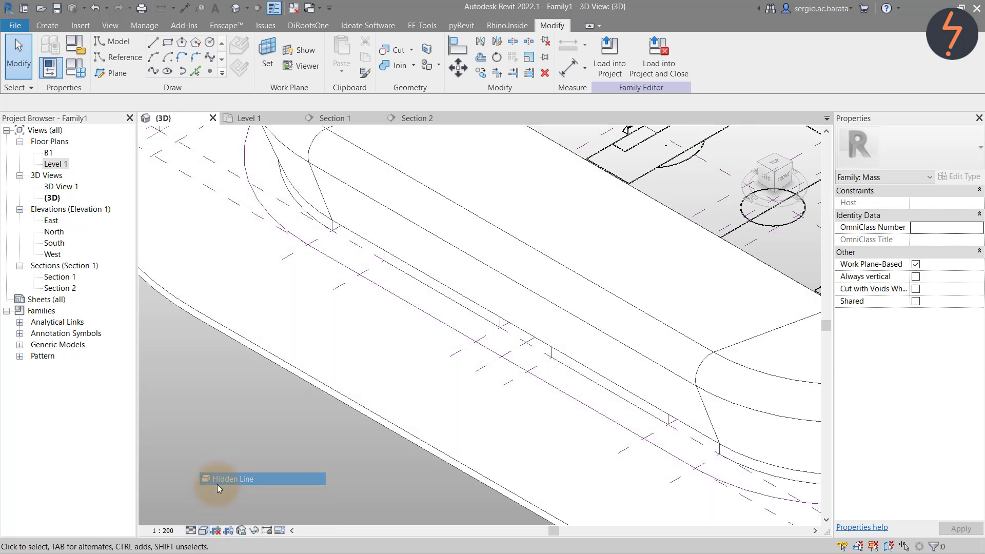
# - Turn the front entry wall into a divided surface with U Grid and V Grid Number 1
pyautogui.click(692, 430)
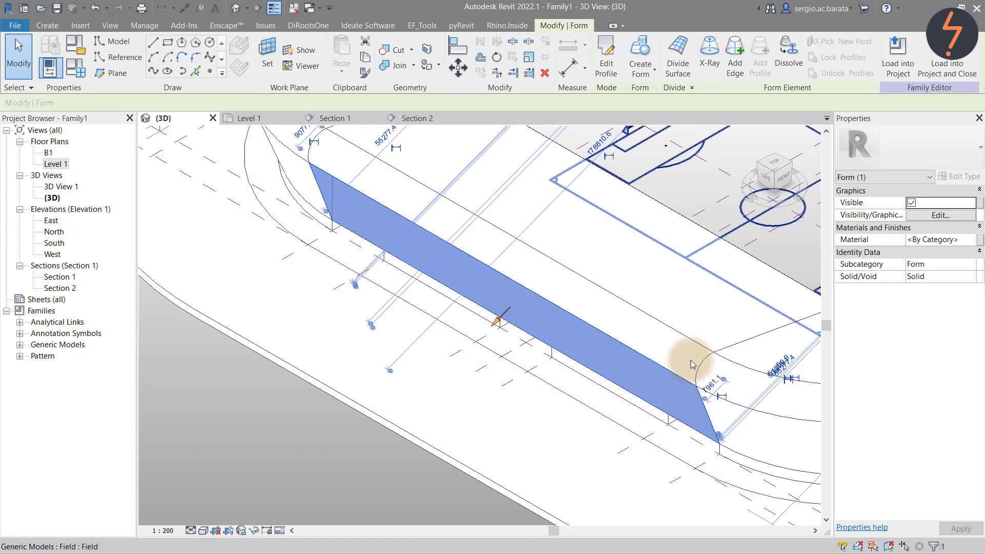
pyautogui.click(687, 64)
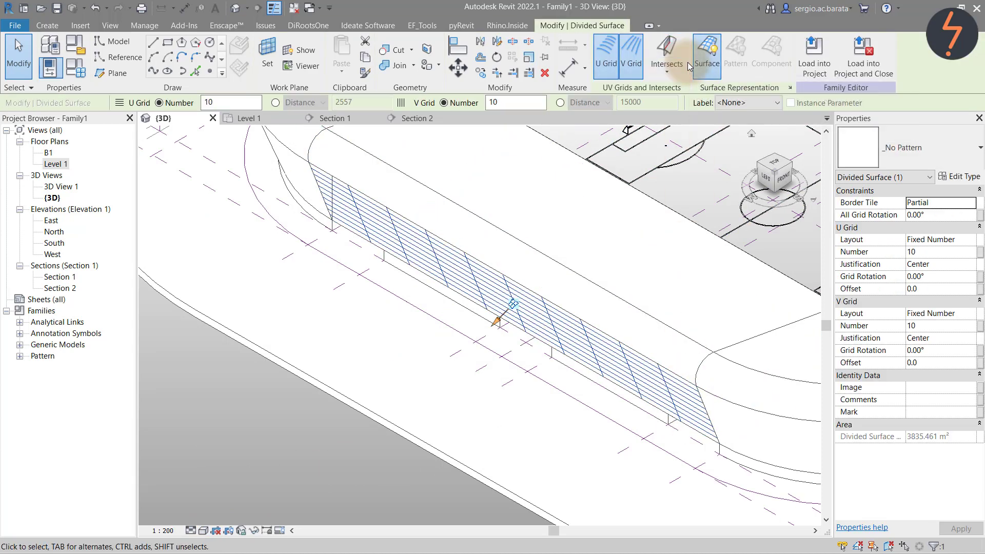
pyautogui.click(928, 251)
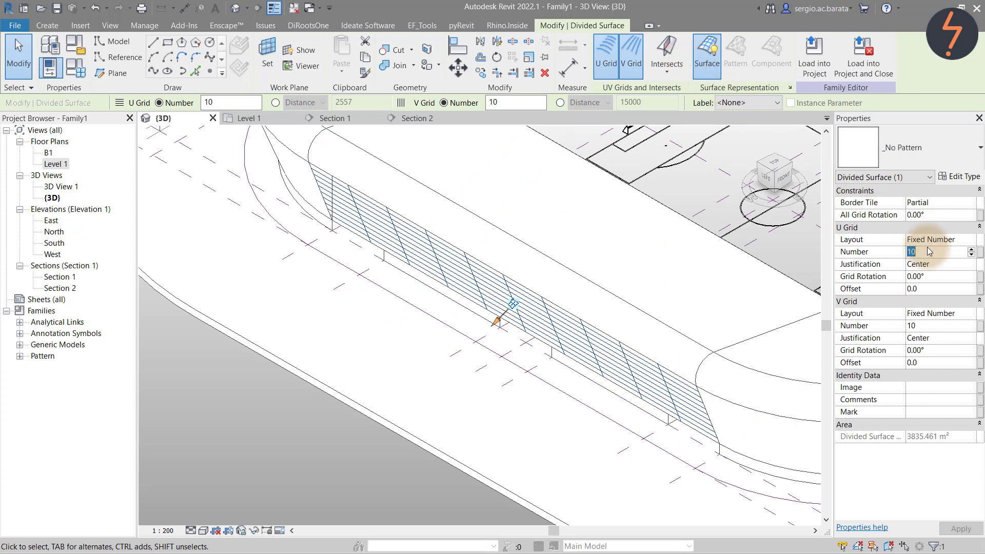
pyautogui.click(936, 326)
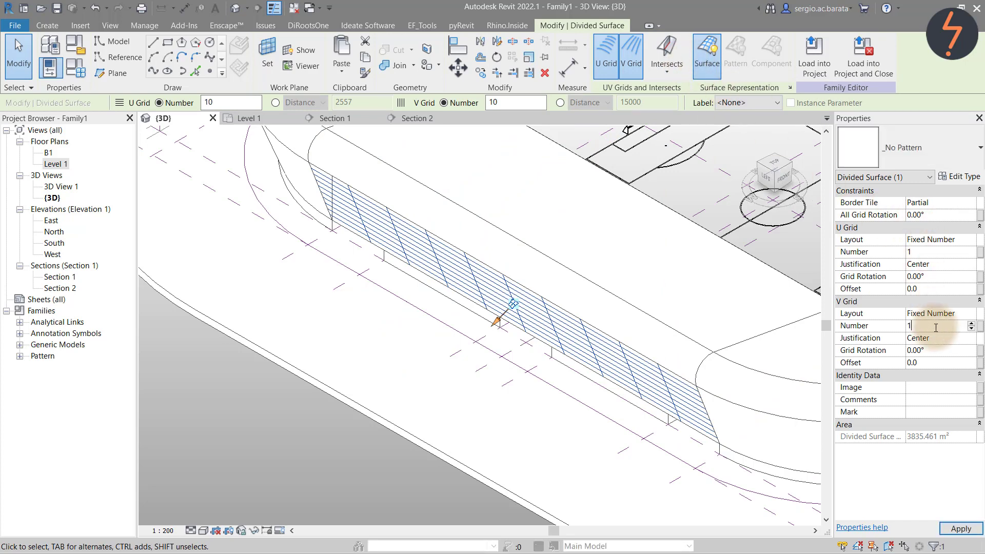
pyautogui.click(552, 416)
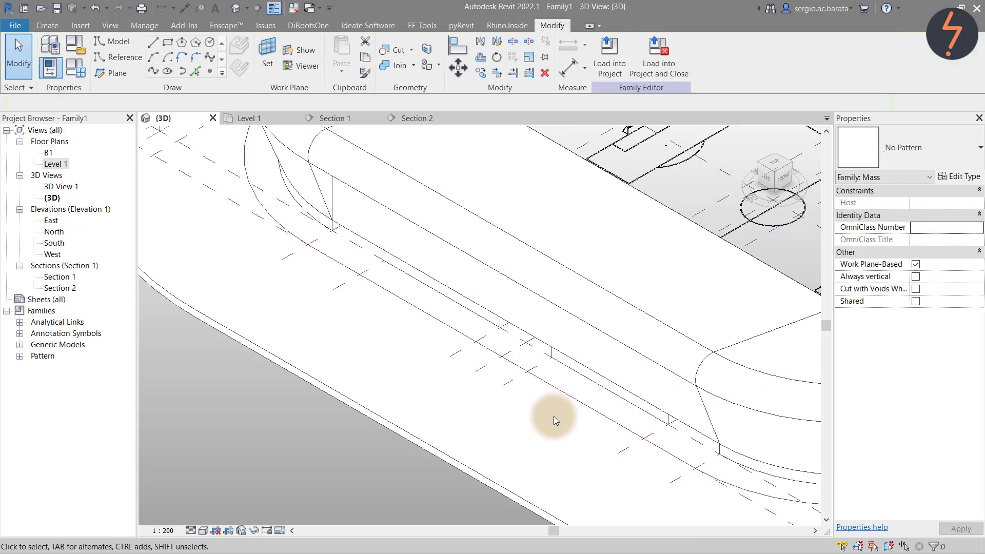
pyautogui.click(587, 367)
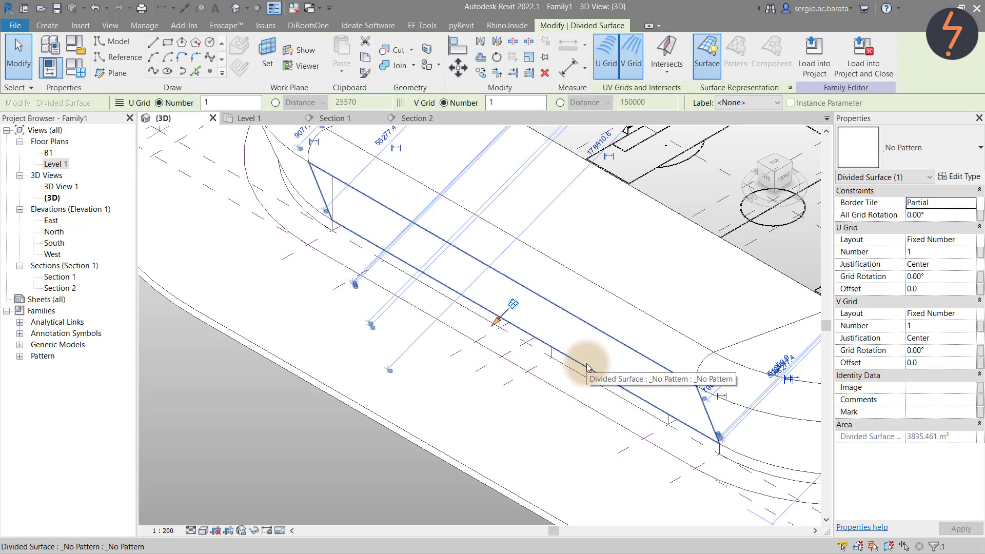
pyautogui.press('Escape')
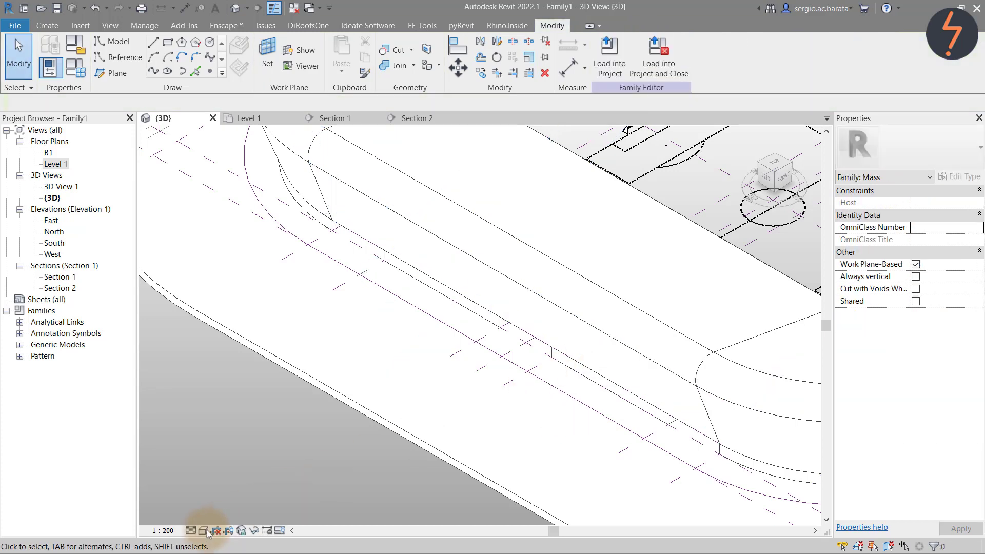
pyautogui.click(203, 530)
pyautogui.click(219, 492)
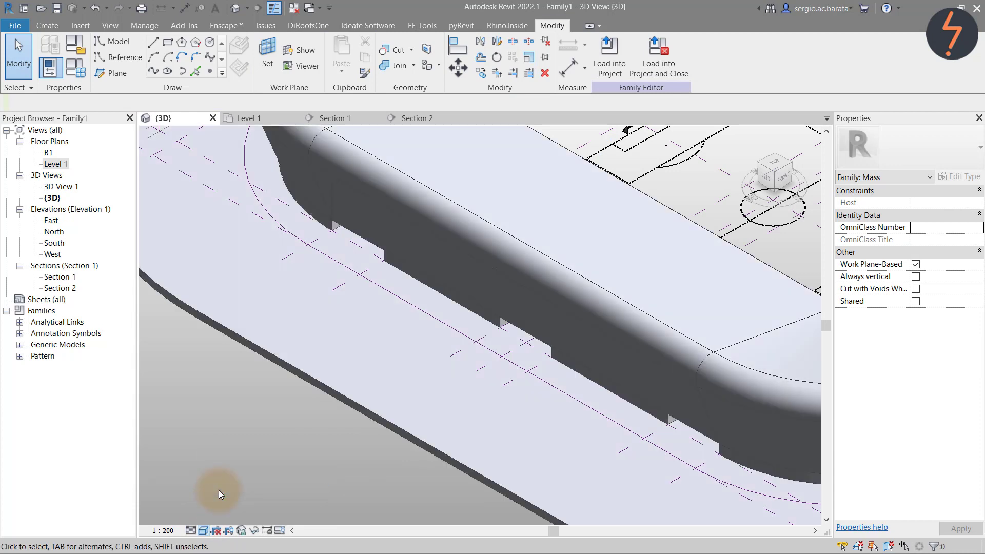
pyautogui.click(203, 531)
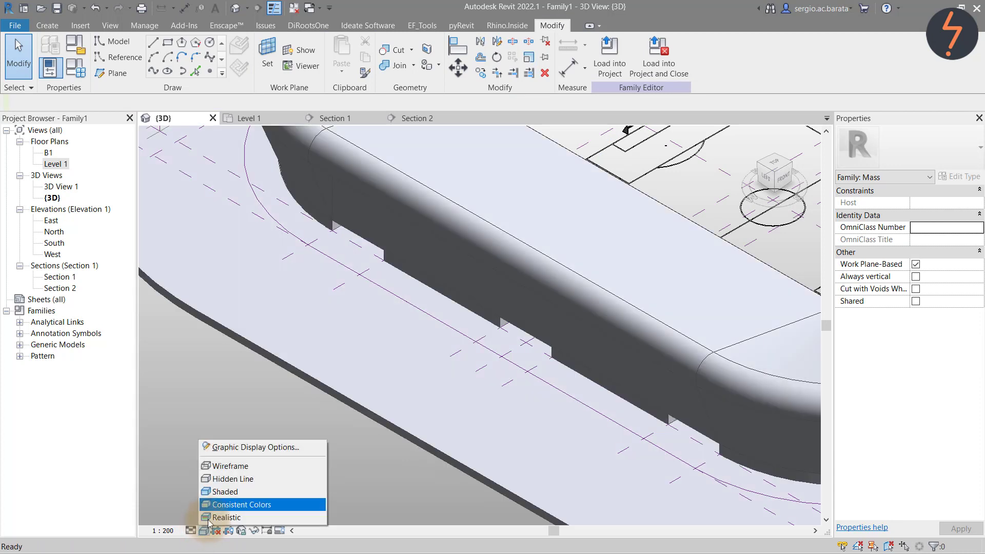
pyautogui.click(226, 482)
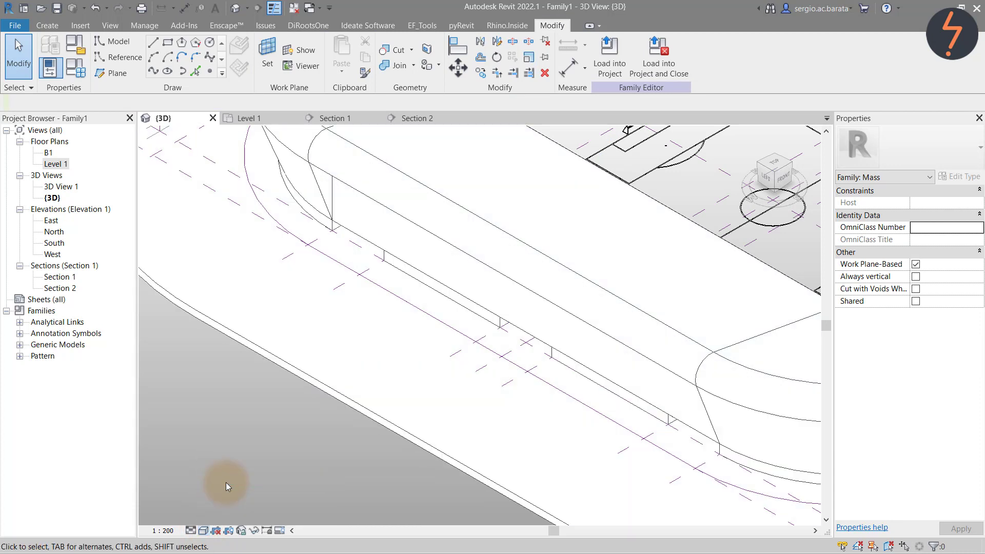